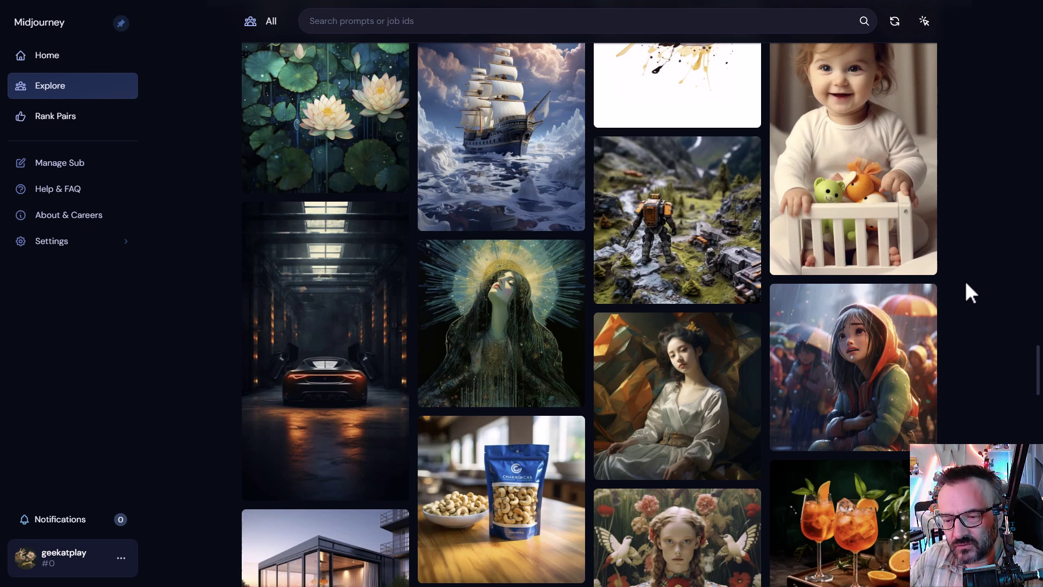
Highlight the 'Fractal dragon, made from paper' prompt, glance at the Midjourney Bot chat, and come back
{"action": "scroll", "coordinate": [966, 288], "scroll_direction": "down", "scroll_amount": 6}
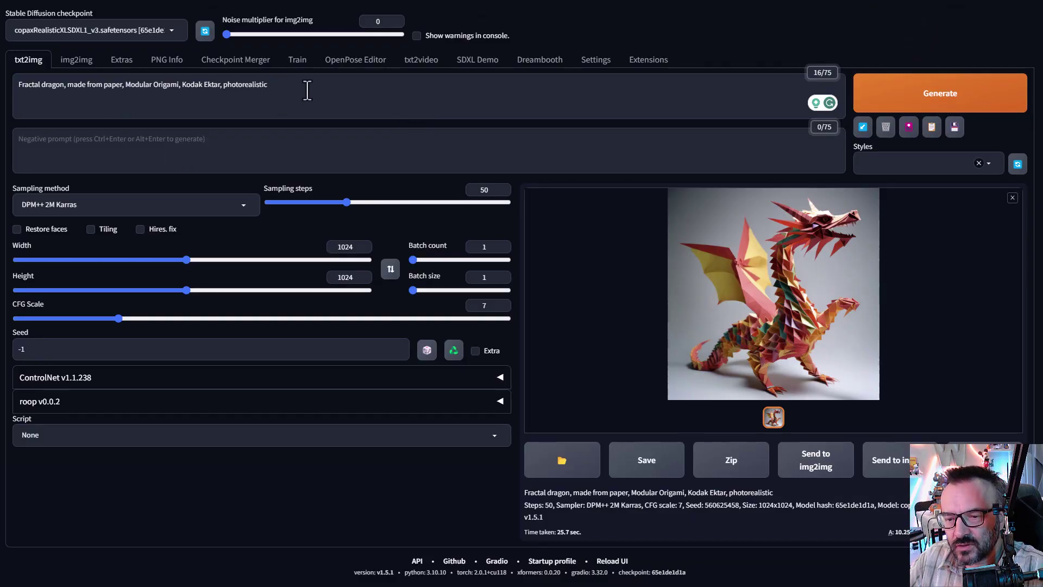
{"action": "left_click_drag", "start_coordinate": [307, 88], "coordinate": [0, 89]}
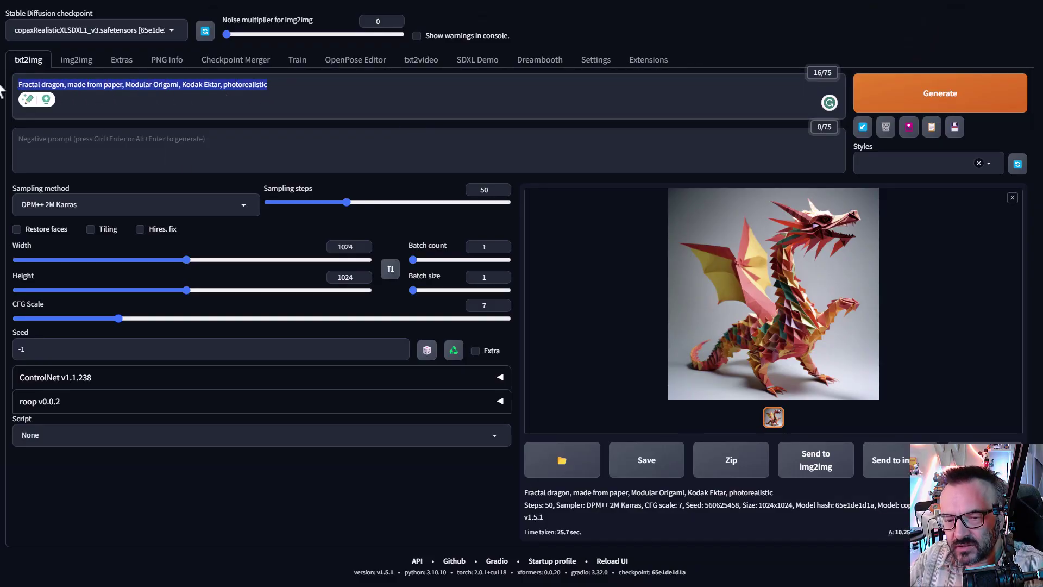
{"action": "left_click", "coordinate": [318, 100]}
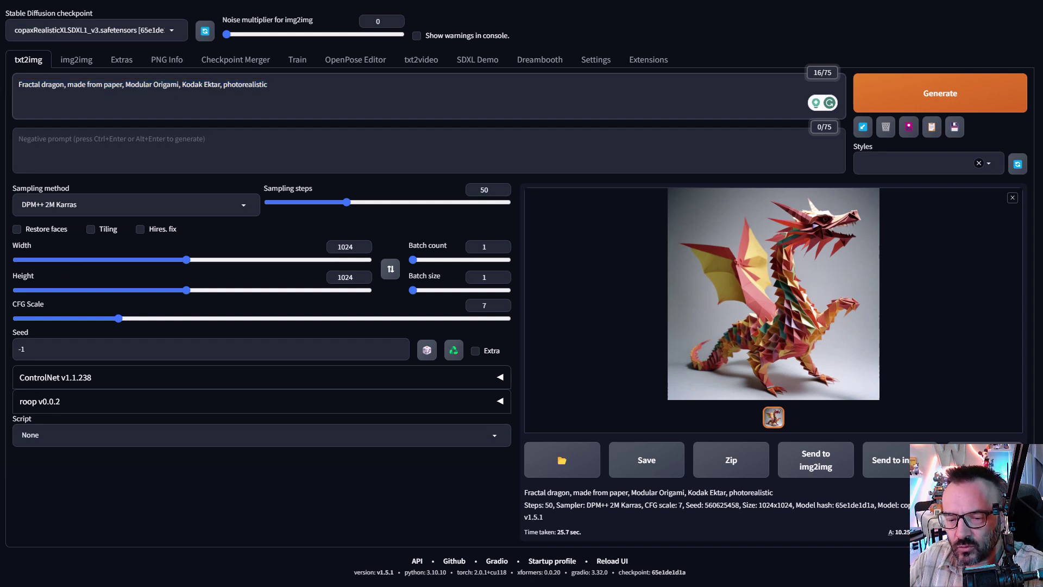
{"action": "key", "text": "alt+Tab"}
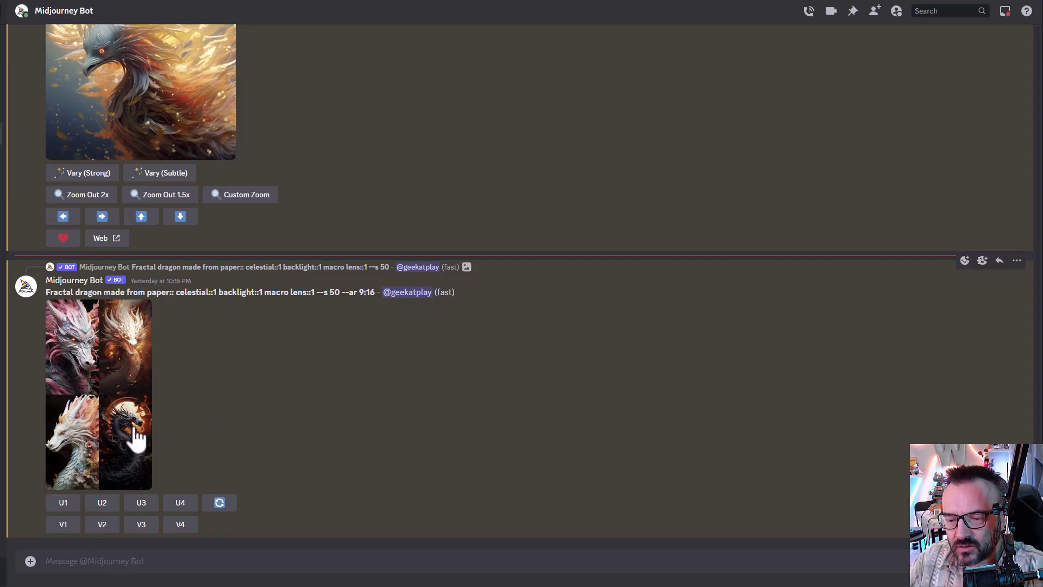
{"action": "scroll", "coordinate": [296, 350], "scroll_direction": "up", "scroll_amount": 3}
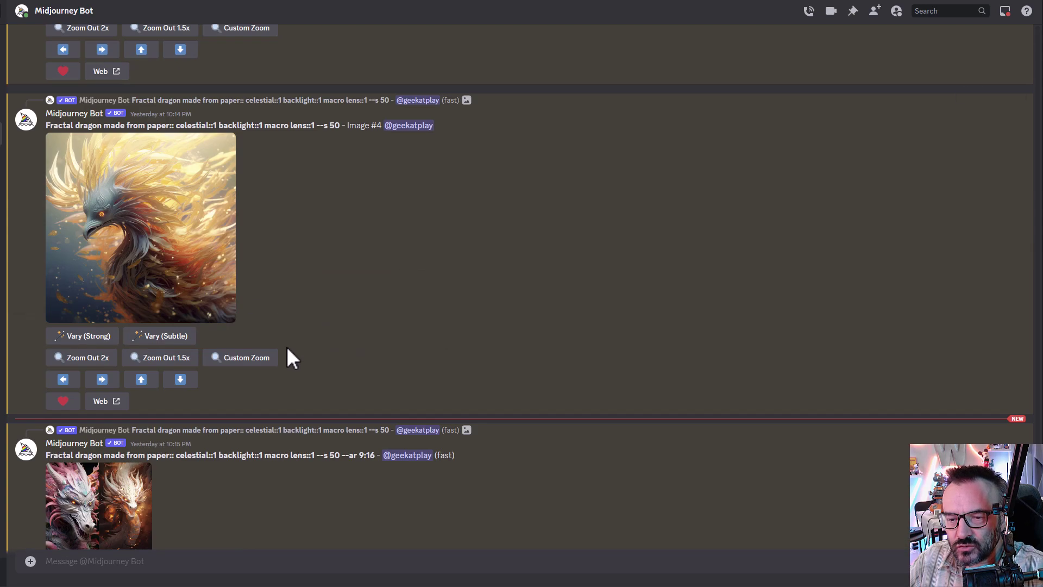
{"action": "key", "text": "alt+Tab"}
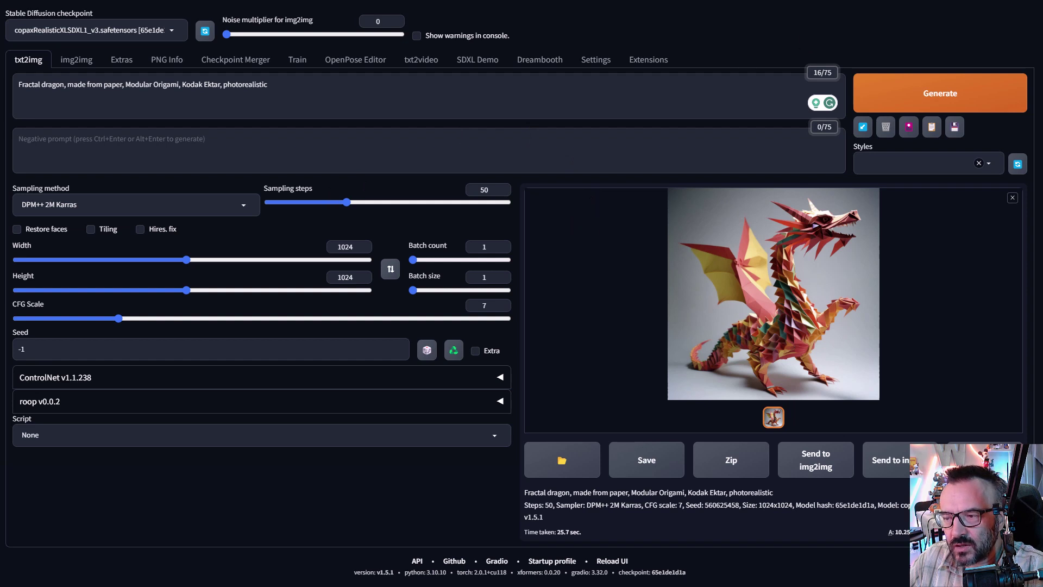
{"action": "key", "text": "alt+Tab"}
{"action": "scroll", "coordinate": [595, 225], "scroll_direction": "down", "scroll_amount": 5}
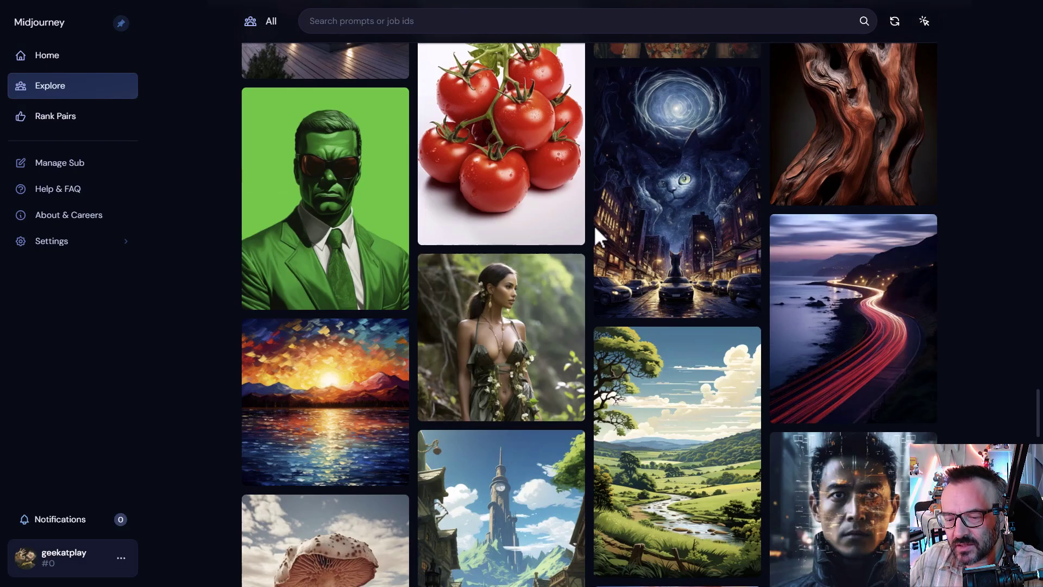
{"action": "scroll", "coordinate": [598, 230], "scroll_direction": "down", "scroll_amount": 5}
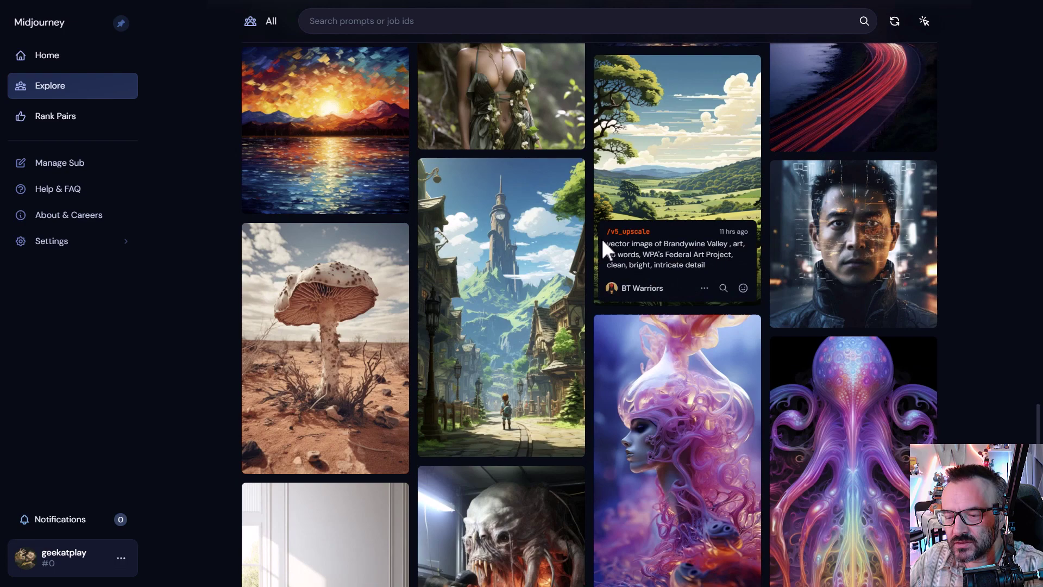
{"action": "scroll", "coordinate": [601, 239], "scroll_direction": "down", "scroll_amount": 3}
{"action": "scroll", "coordinate": [625, 228], "scroll_direction": "down", "scroll_amount": 2}
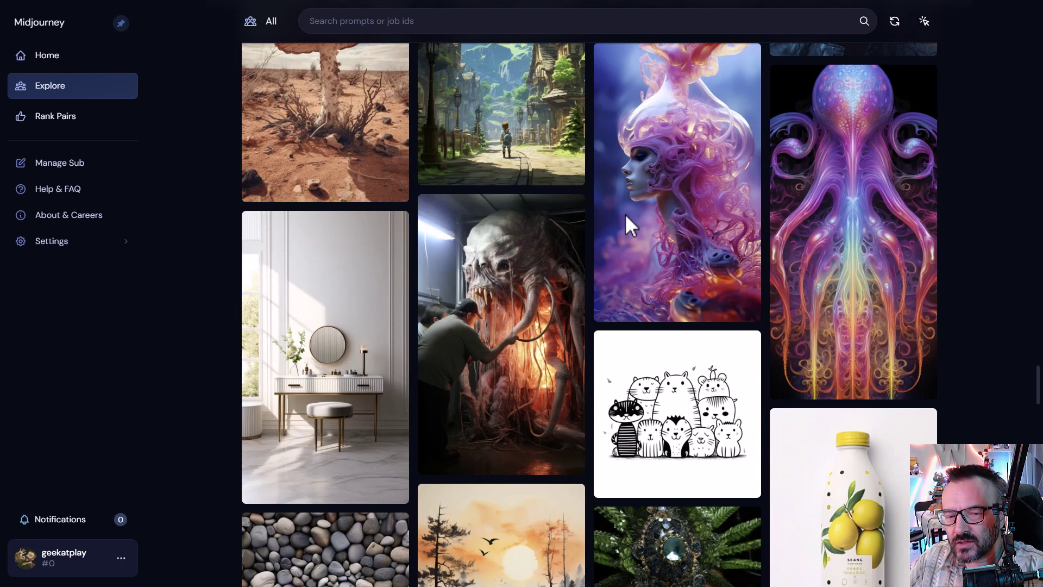
{"action": "mouse_move", "coordinate": [625, 215]}
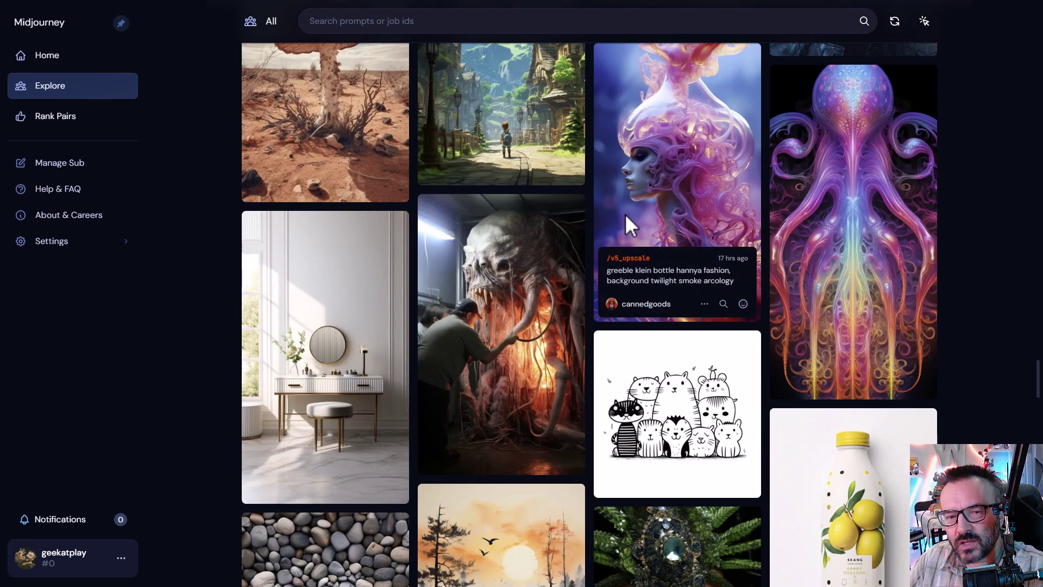
{"action": "scroll", "coordinate": [625, 213], "scroll_direction": "down", "scroll_amount": 2}
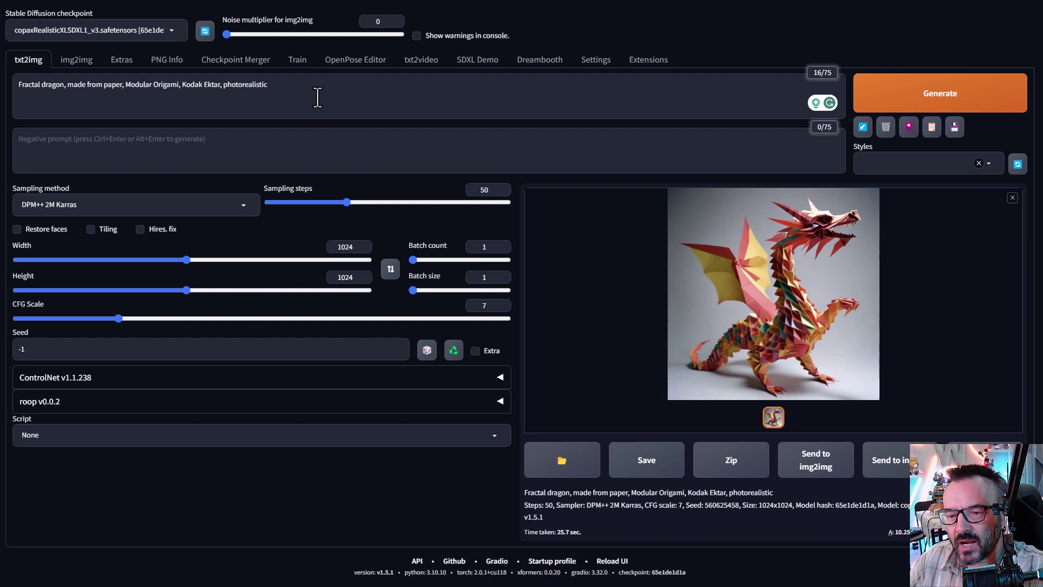
Check the checkpoint and sampler lists, keeping copaxRealisticXL and DPM++ 2M Karras
{"action": "left_click", "coordinate": [171, 31]}
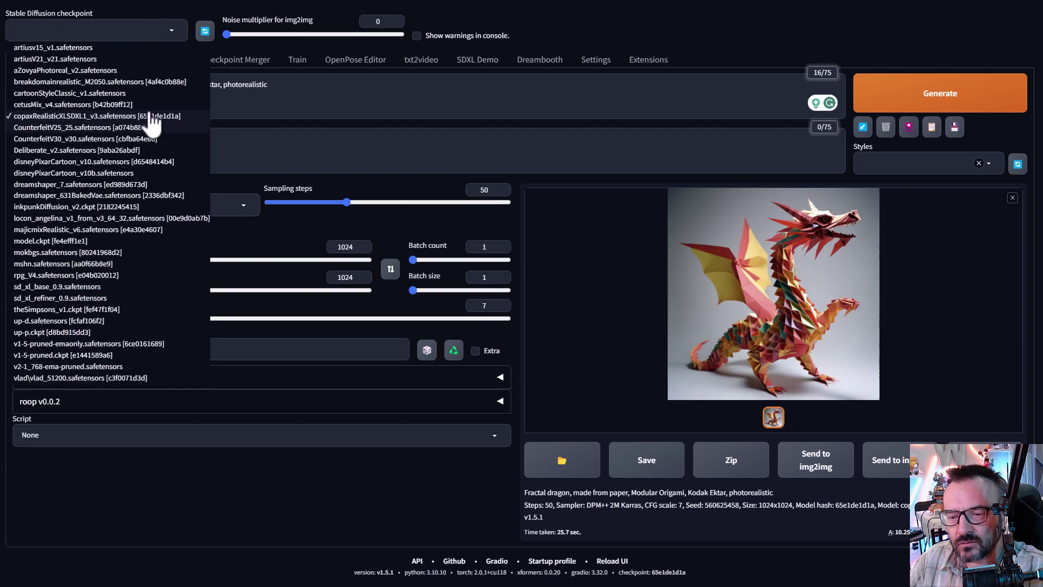
{"action": "left_click", "coordinate": [582, 27]}
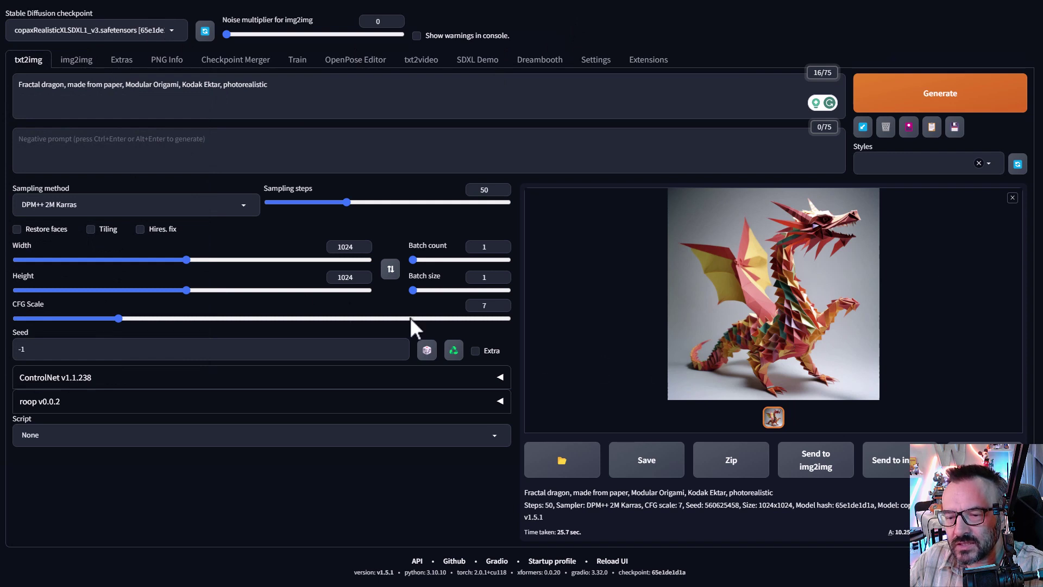
{"action": "left_click", "coordinate": [242, 212]}
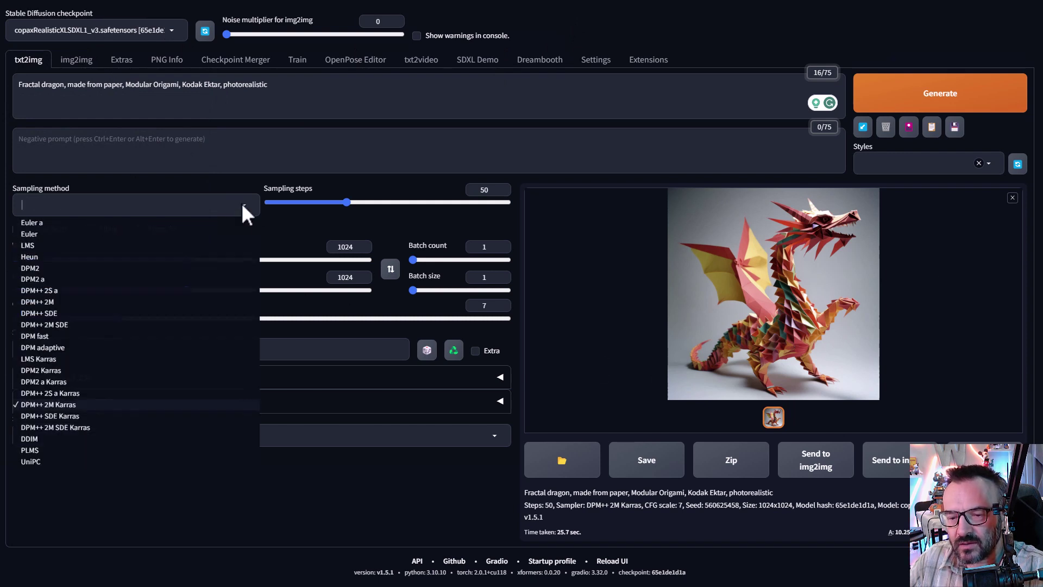
{"action": "left_click", "coordinate": [735, 43]}
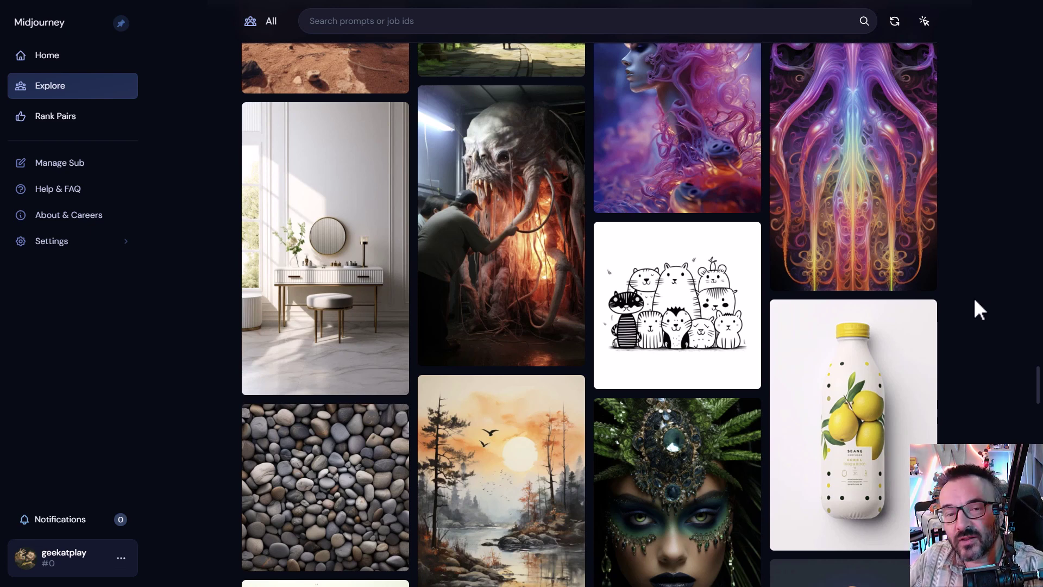
Open the clock tower image, read its full prompt, and close it
{"action": "scroll", "coordinate": [985, 249], "scroll_direction": "up", "scroll_amount": 10}
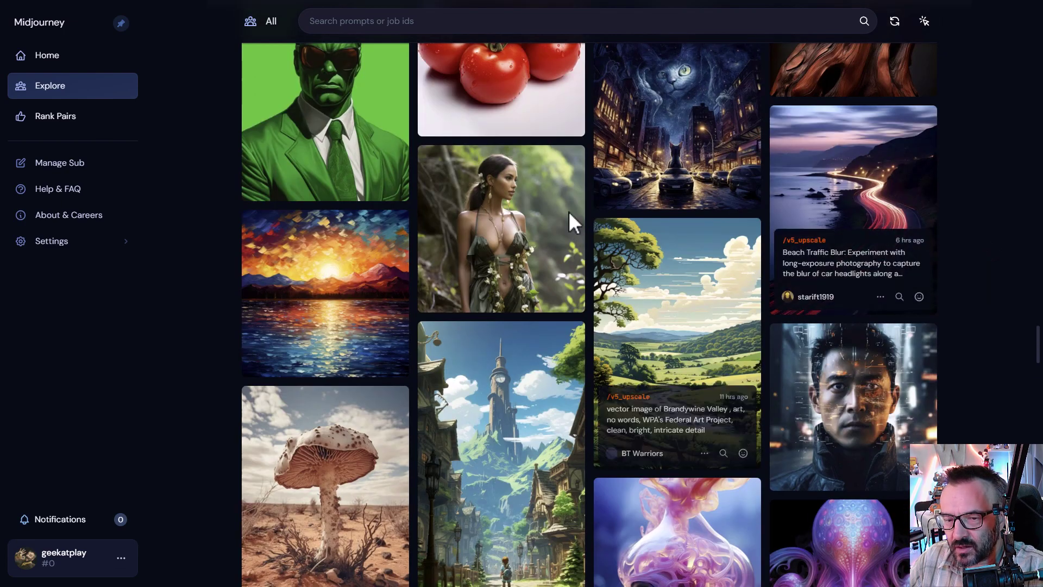
{"action": "mouse_move", "coordinate": [618, 421]}
{"action": "scroll", "coordinate": [577, 389], "scroll_direction": "down", "scroll_amount": 3}
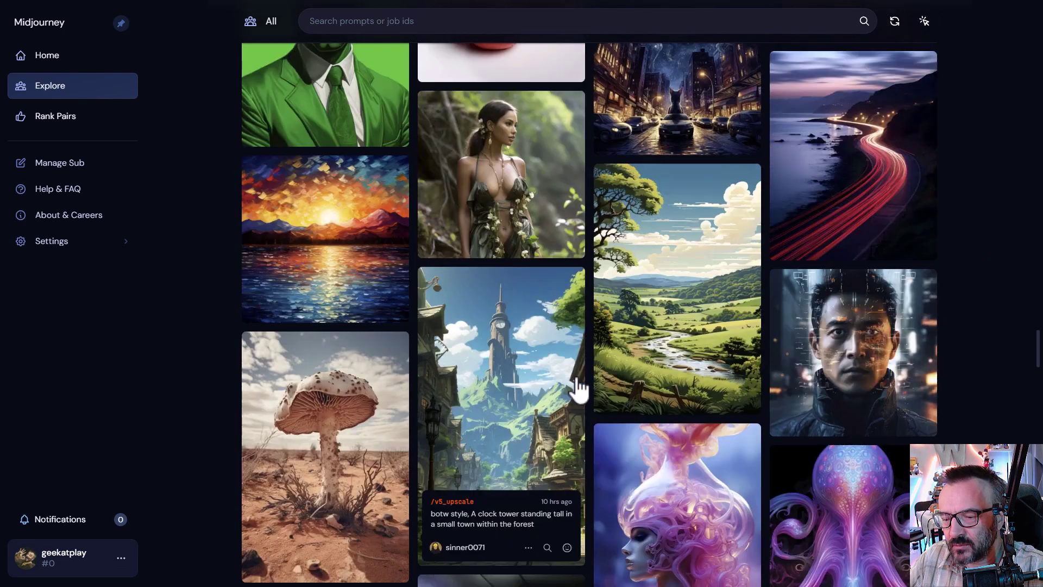
{"action": "left_click", "coordinate": [516, 318]}
{"action": "scroll", "coordinate": [517, 318], "scroll_direction": "down", "scroll_amount": 3}
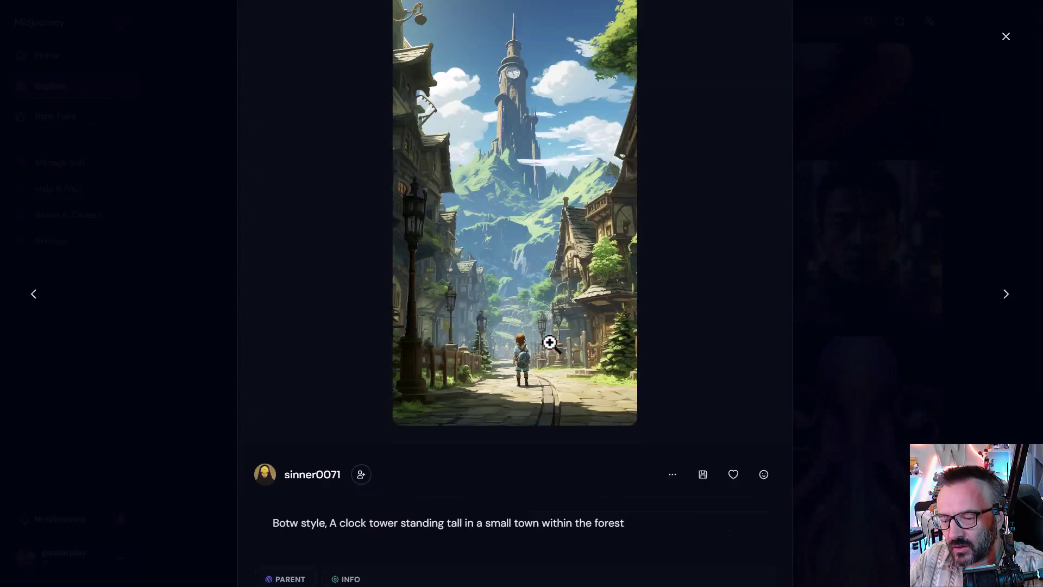
{"action": "left_click_drag", "start_coordinate": [274, 415], "coordinate": [635, 423]}
{"action": "key", "text": "alt+Tab"}
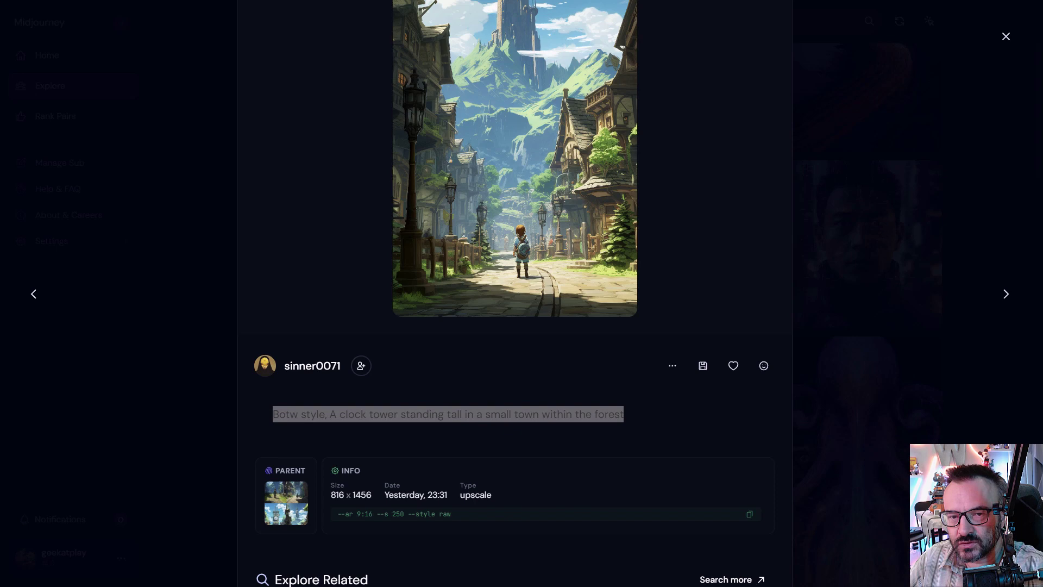
{"action": "left_click", "coordinate": [650, 421]}
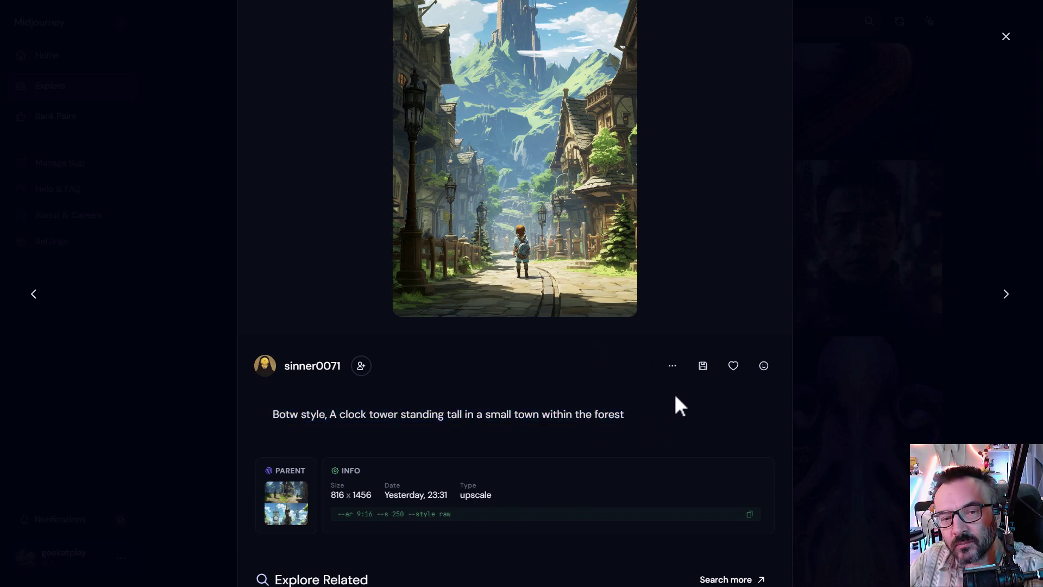
{"action": "left_click", "coordinate": [892, 242]}
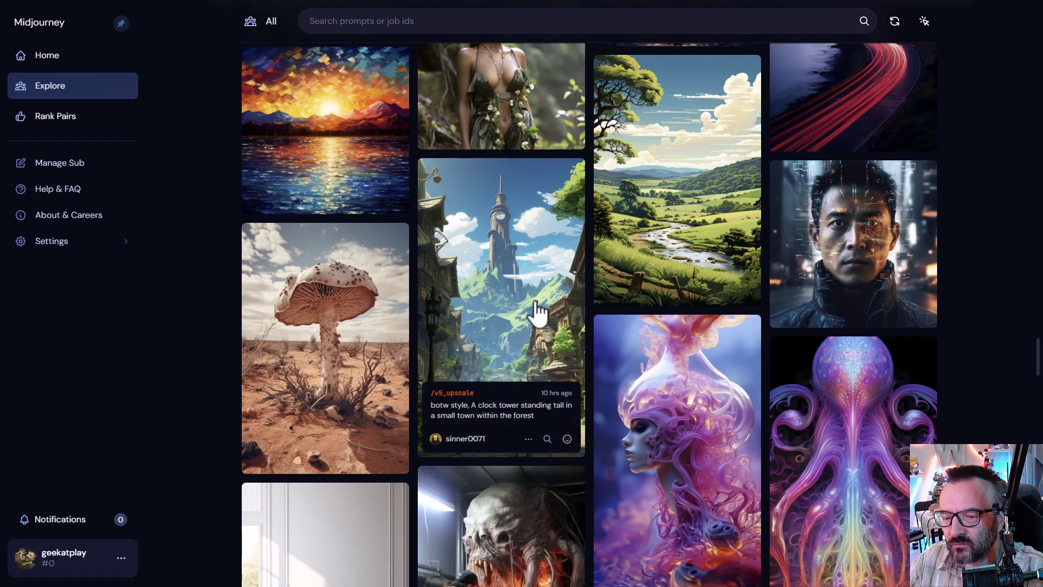
Open the iridescent octopus image, read its full prompt, and close it
{"action": "scroll", "coordinate": [589, 366], "scroll_direction": "down", "scroll_amount": 8}
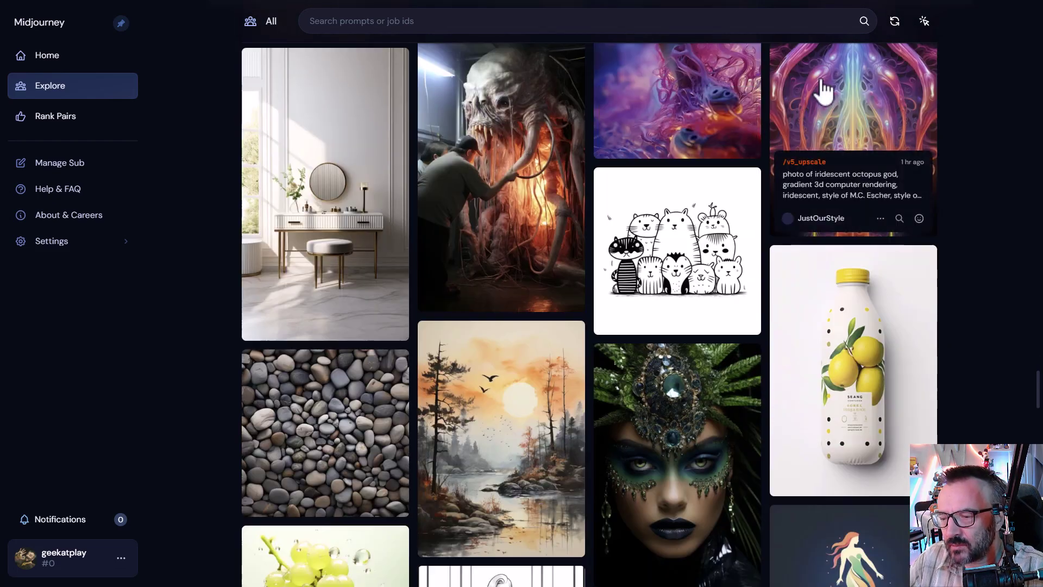
{"action": "left_click", "coordinate": [820, 93]}
{"action": "scroll", "coordinate": [489, 153], "scroll_direction": "down", "scroll_amount": 3}
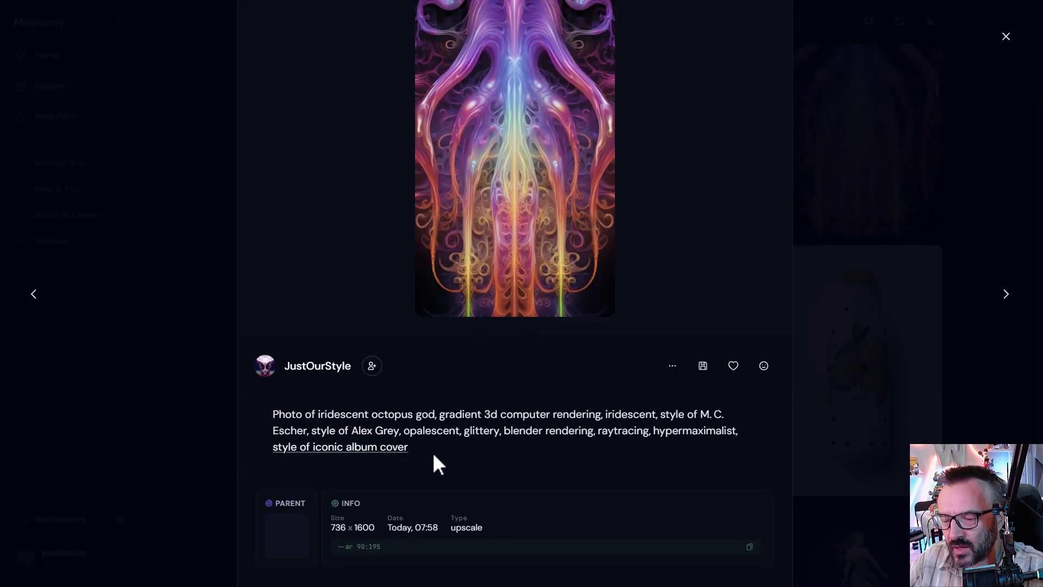
{"action": "left_click_drag", "start_coordinate": [389, 457], "coordinate": [274, 417]}
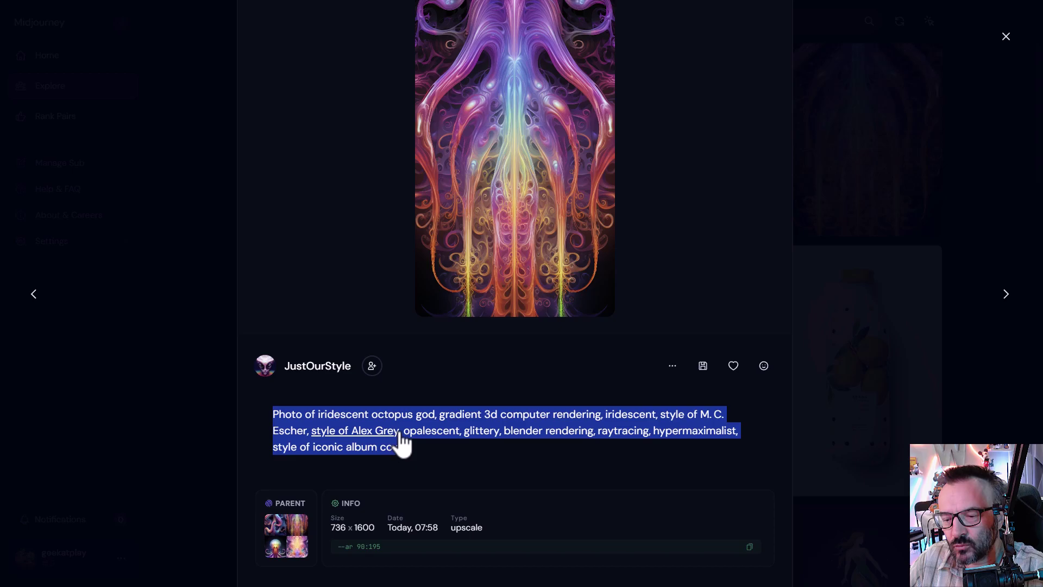
{"action": "left_click", "coordinate": [987, 154]}
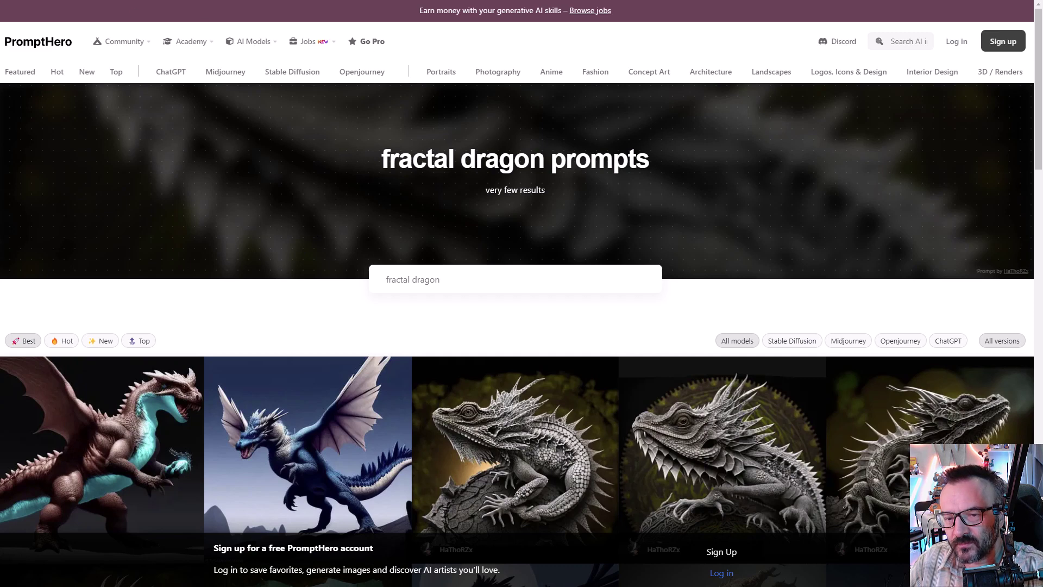
Open the black-and-white fractal dragon prompt's detail page and highlight its full prompt text
{"action": "scroll", "coordinate": [169, 245], "scroll_direction": "down", "scroll_amount": 2}
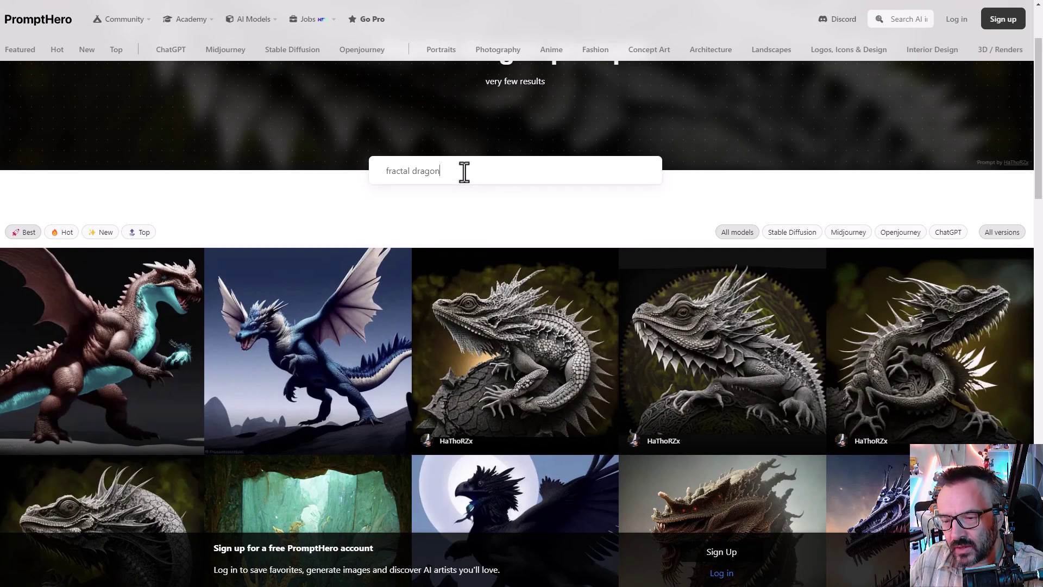
{"action": "scroll", "coordinate": [517, 235], "scroll_direction": "down", "scroll_amount": 2}
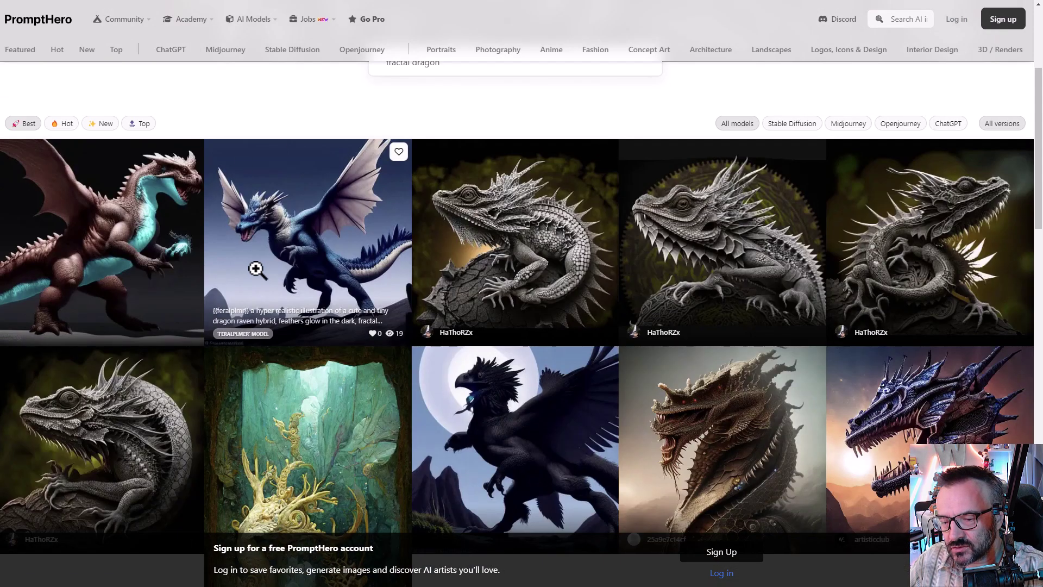
{"action": "mouse_move", "coordinate": [537, 279]}
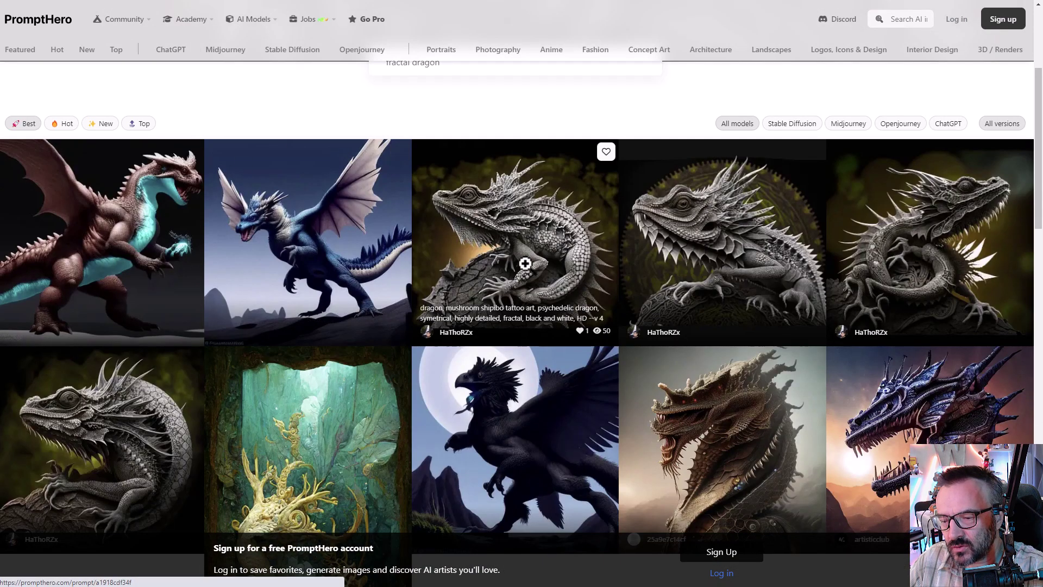
{"action": "left_click", "coordinate": [525, 263]}
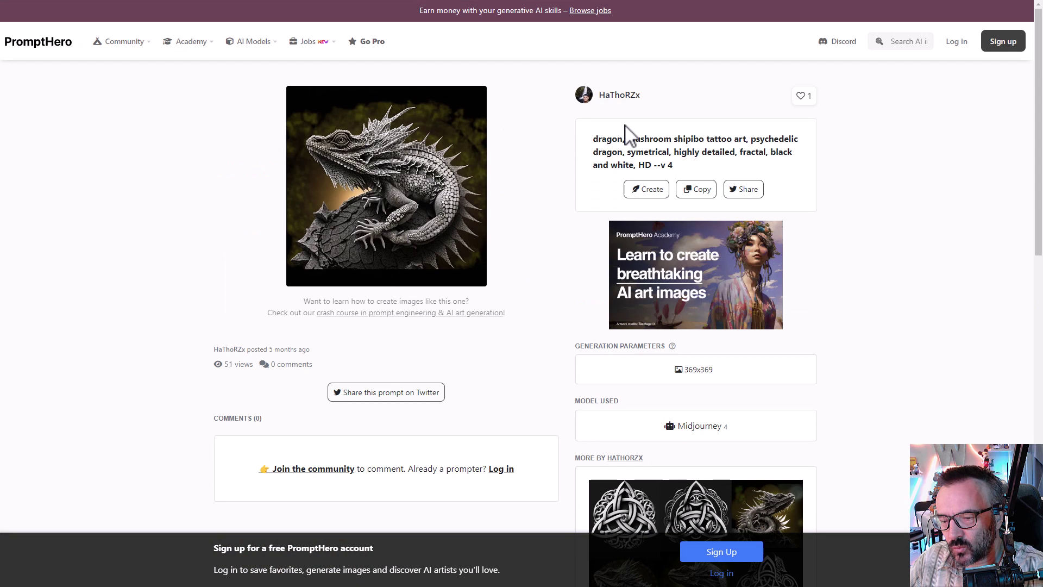
{"action": "left_click_drag", "start_coordinate": [679, 167], "coordinate": [588, 135]}
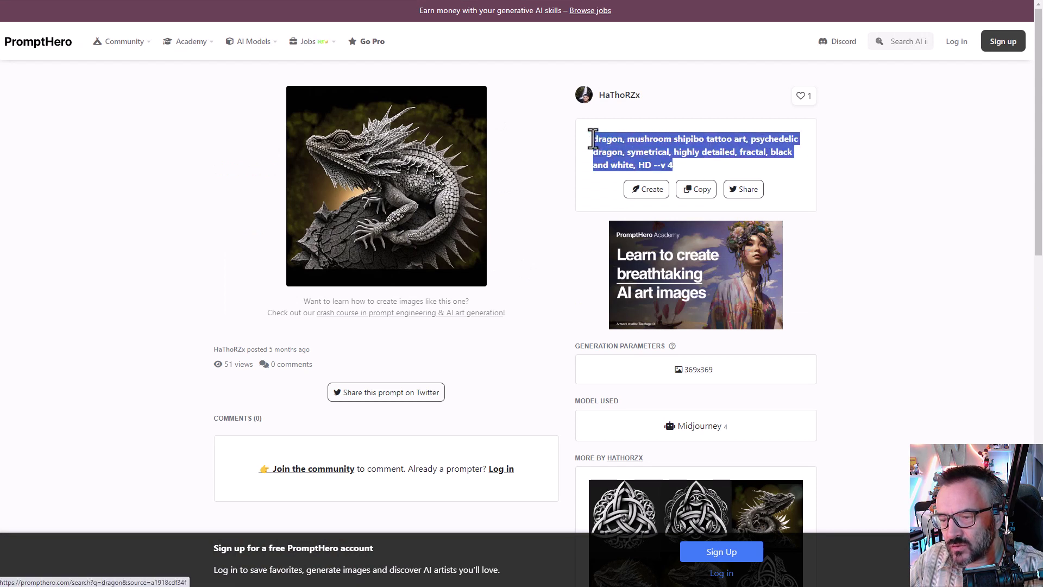
{"action": "left_click", "coordinate": [868, 174]}
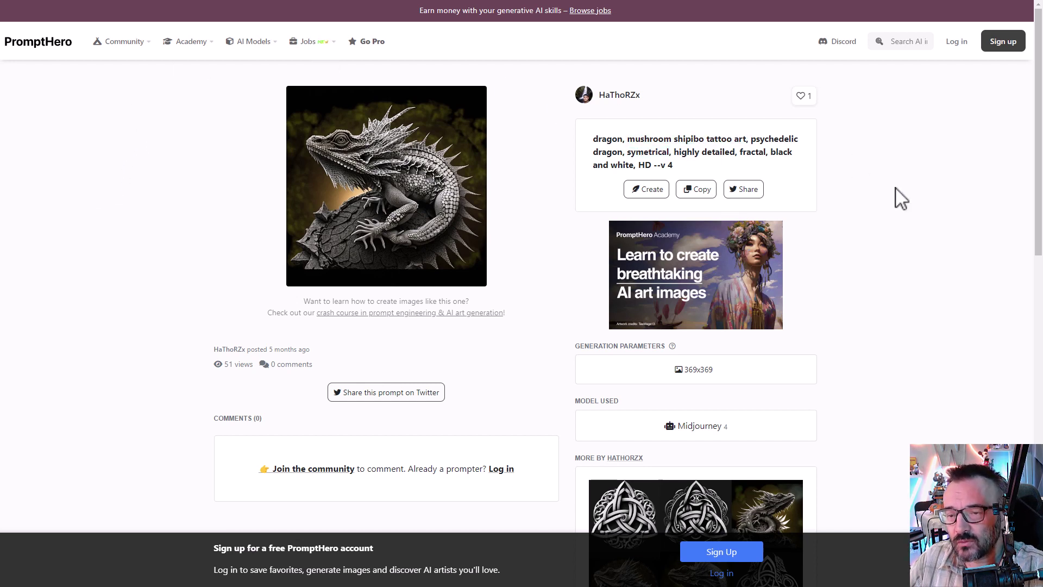
{"action": "scroll", "coordinate": [871, 223], "scroll_direction": "down", "scroll_amount": 3}
{"action": "scroll", "coordinate": [871, 223], "scroll_direction": "up", "scroll_amount": 3}
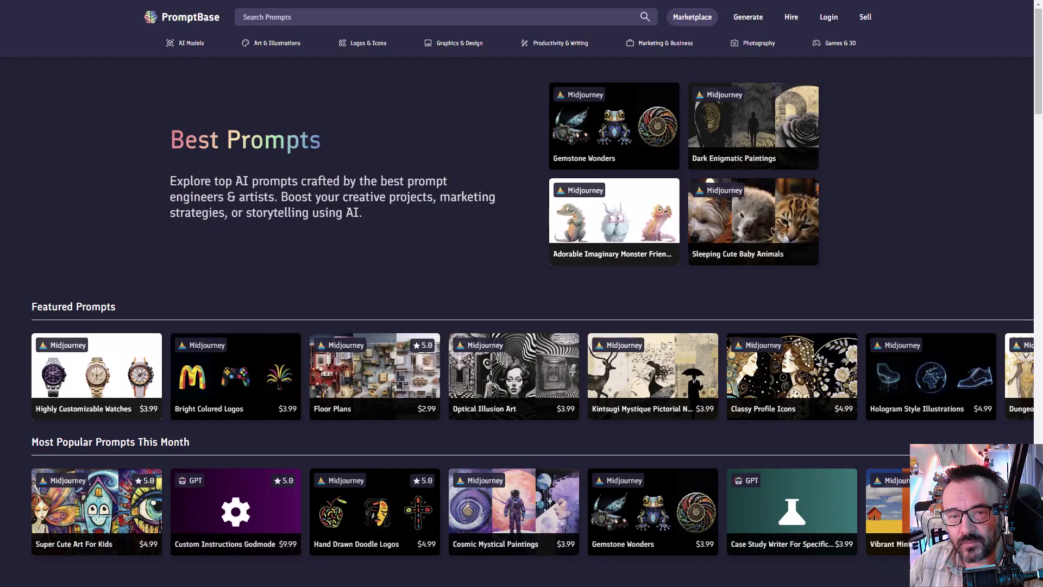
Search PromptBase for 'fractal dragons' and scroll through the result grid
{"action": "left_click", "coordinate": [294, 20]}
{"action": "type", "text": "f"}
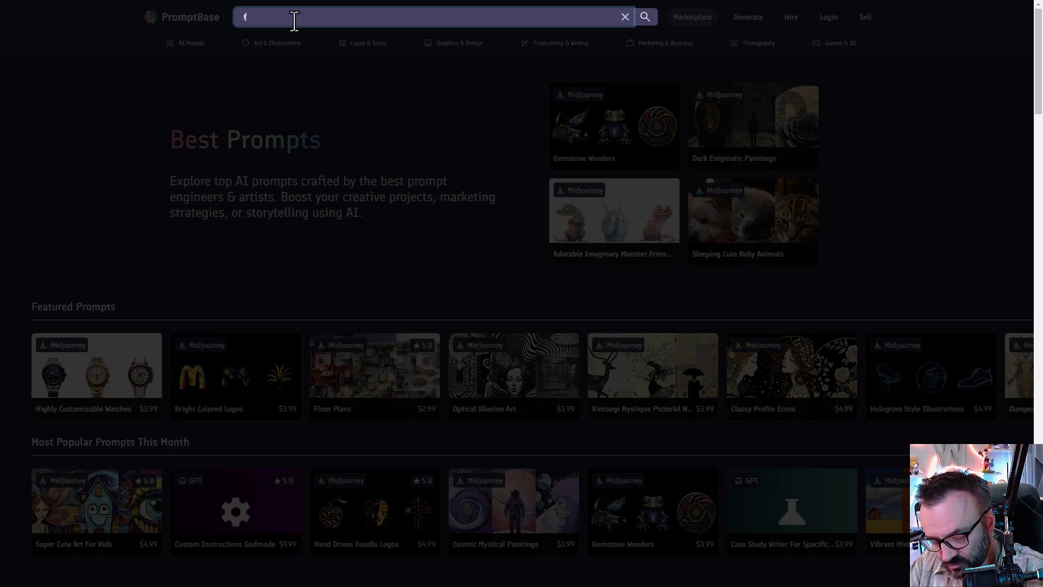
{"action": "type", "text": "ra"}
{"action": "type", "text": "ctal dragons"}
{"action": "key", "text": "Return"}
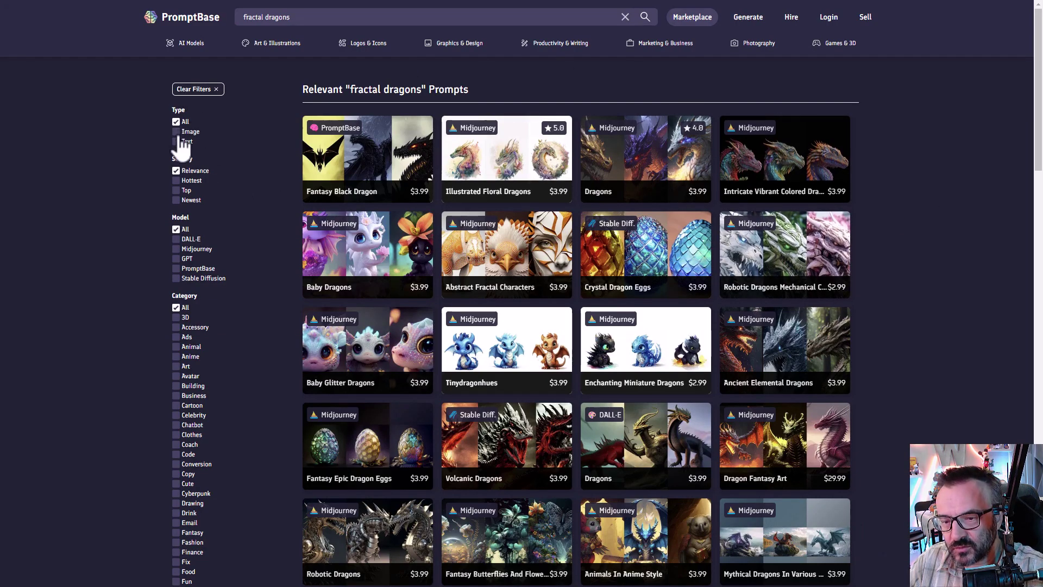
{"action": "scroll", "coordinate": [166, 233], "scroll_direction": "down", "scroll_amount": 2}
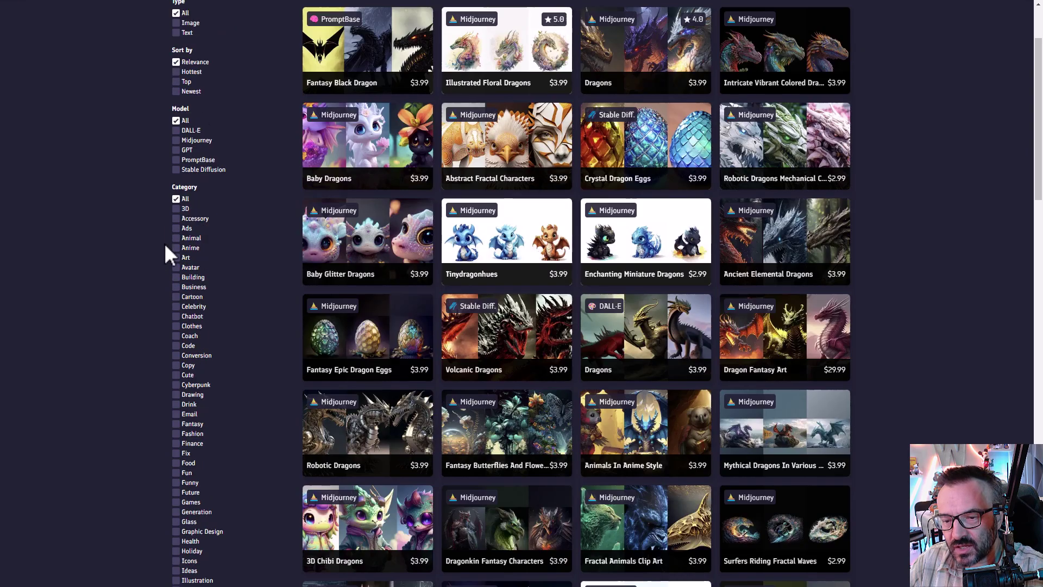
{"action": "scroll", "coordinate": [183, 347], "scroll_direction": "down", "scroll_amount": 7}
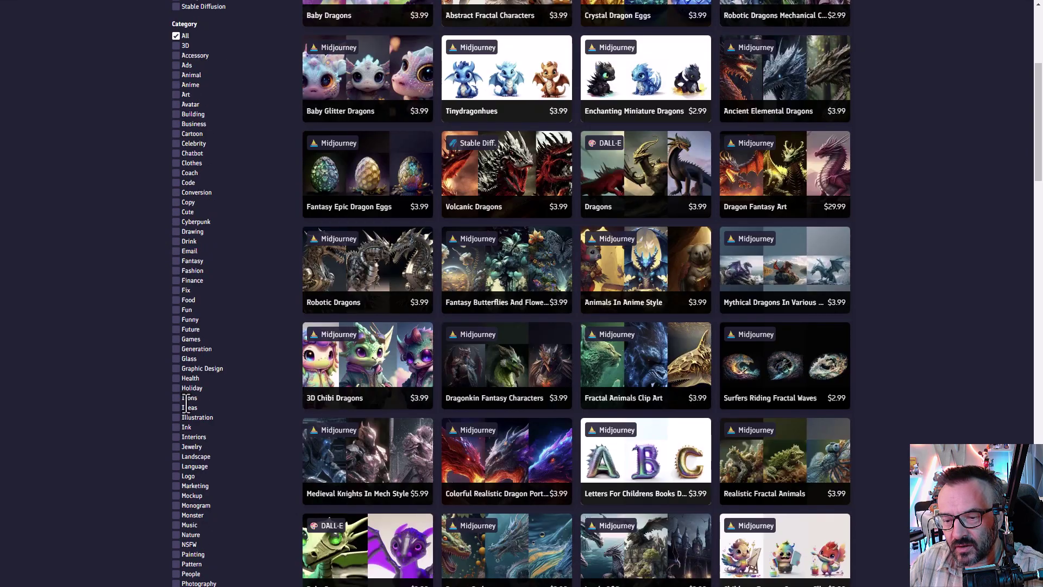
{"action": "scroll", "coordinate": [142, 201], "scroll_direction": "up", "scroll_amount": 9}
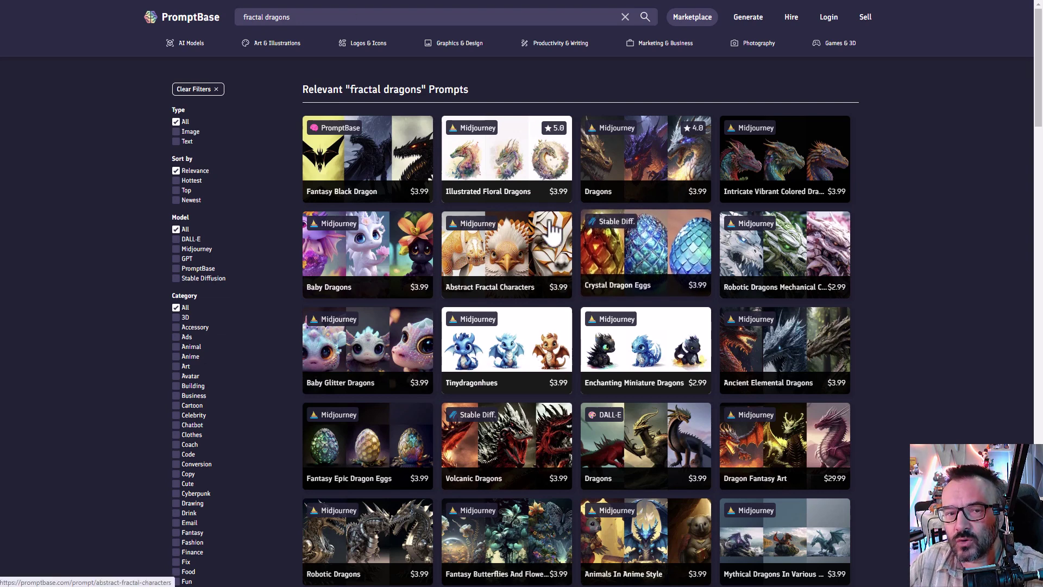
{"action": "scroll", "coordinate": [636, 261], "scroll_direction": "down", "scroll_amount": 1}
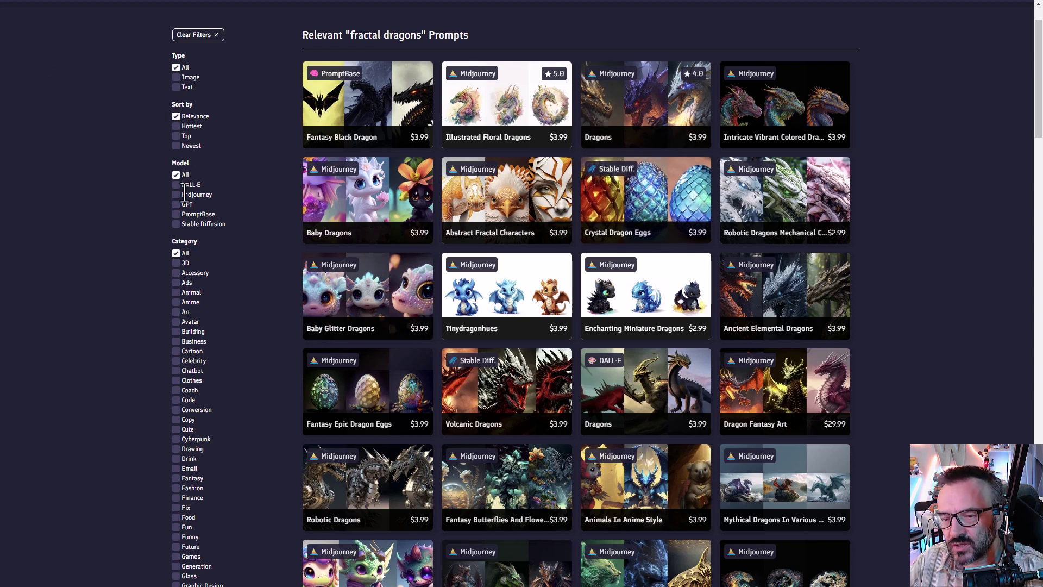
Open Crystal Dragon Eggs, highlight its 3.99 price, and scroll its sample egg images
{"action": "left_click", "coordinate": [652, 210]}
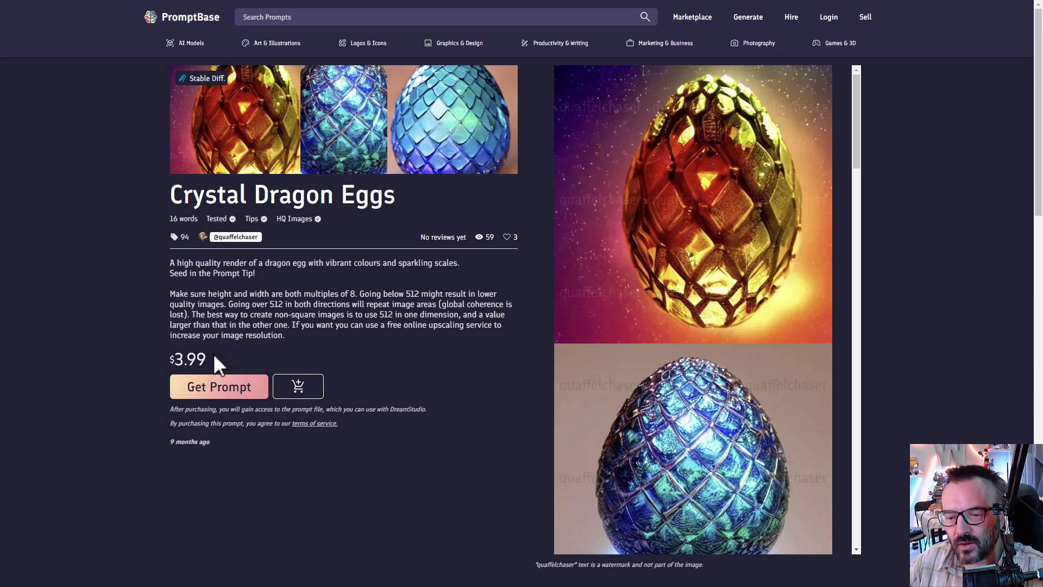
{"action": "left_click_drag", "start_coordinate": [213, 356], "coordinate": [157, 355]}
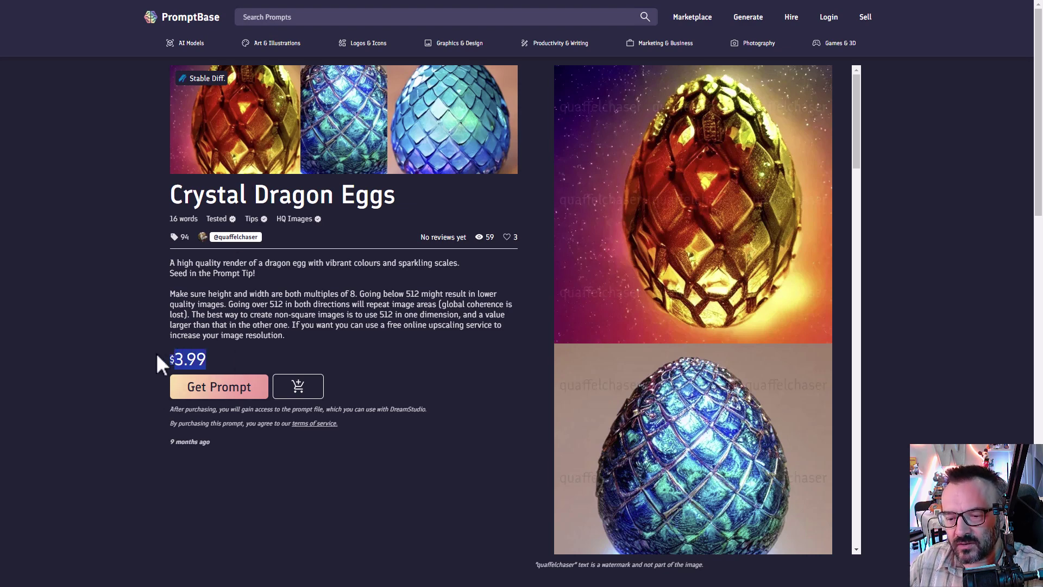
{"action": "left_click", "coordinate": [119, 317]}
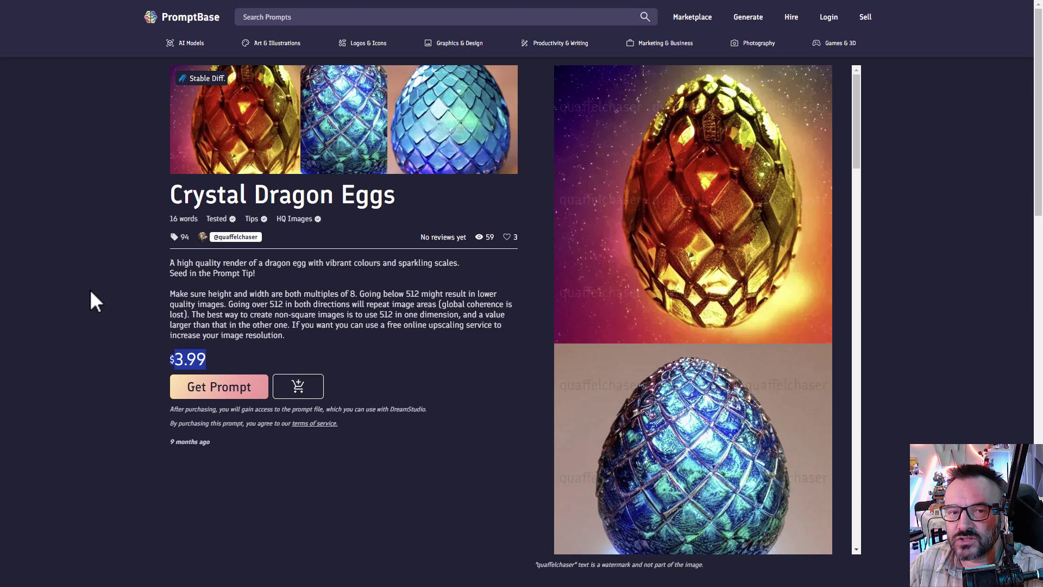
{"action": "left_click", "coordinate": [94, 293]}
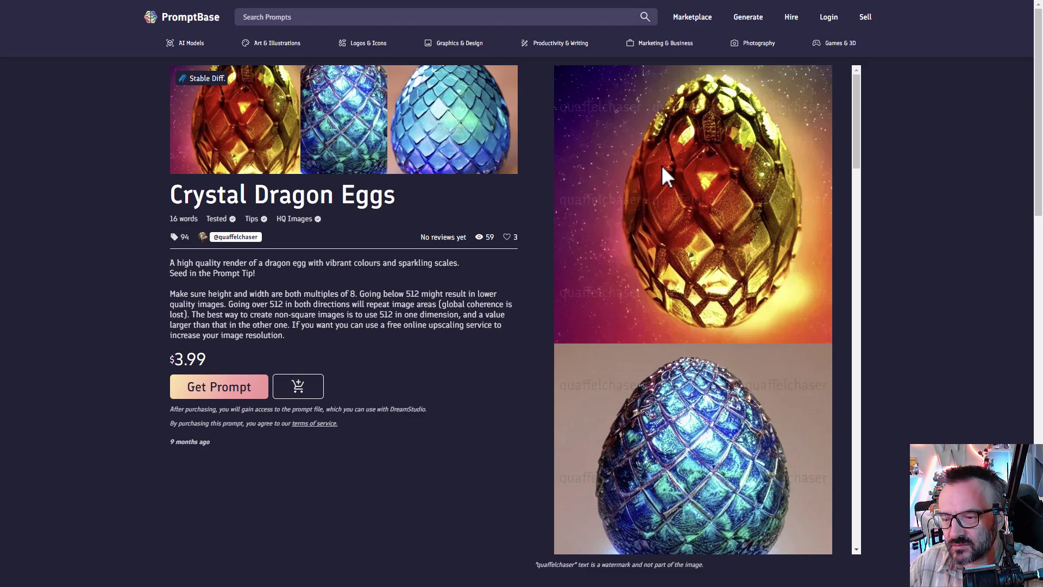
{"action": "scroll", "coordinate": [705, 249], "scroll_direction": "down", "scroll_amount": 10}
{"action": "scroll", "coordinate": [703, 254], "scroll_direction": "up", "scroll_amount": 7}
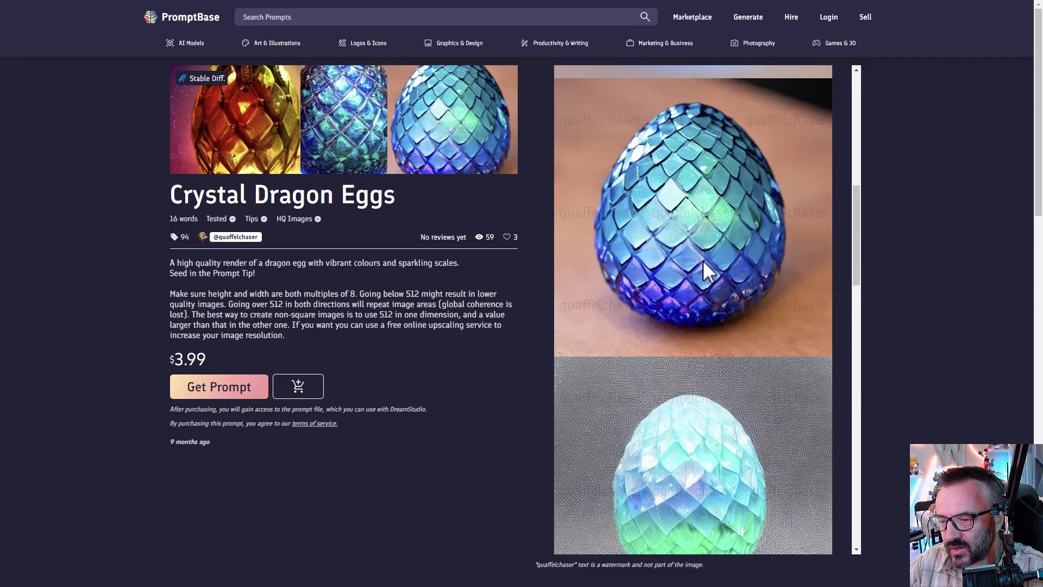
{"action": "scroll", "coordinate": [704, 267], "scroll_direction": "up", "scroll_amount": 5}
{"action": "scroll", "coordinate": [701, 249], "scroll_direction": "up", "scroll_amount": 1}
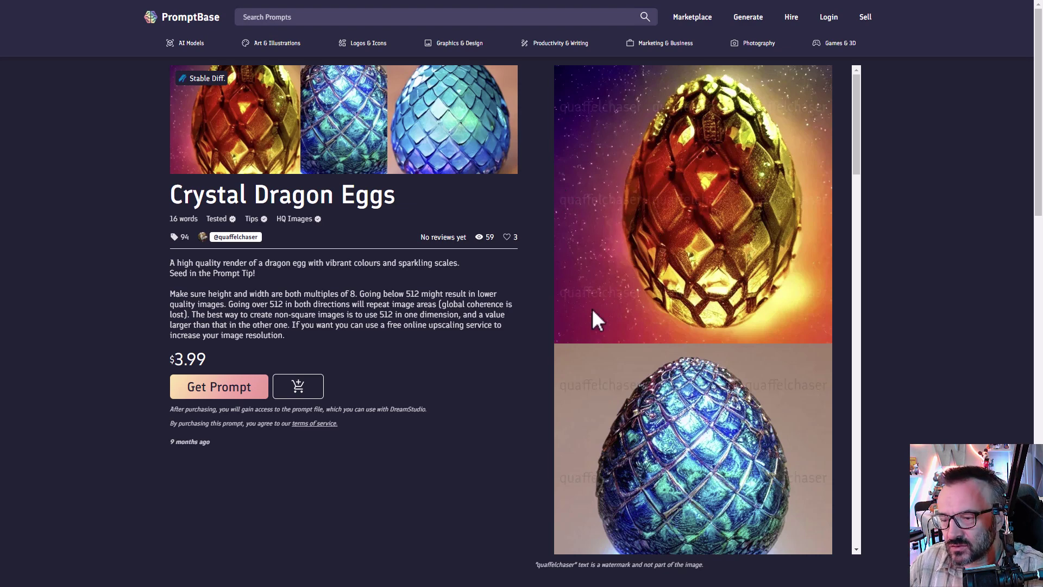
{"action": "scroll", "coordinate": [592, 311], "scroll_direction": "down", "scroll_amount": 4}
{"action": "scroll", "coordinate": [712, 318], "scroll_direction": "down", "scroll_amount": 5}
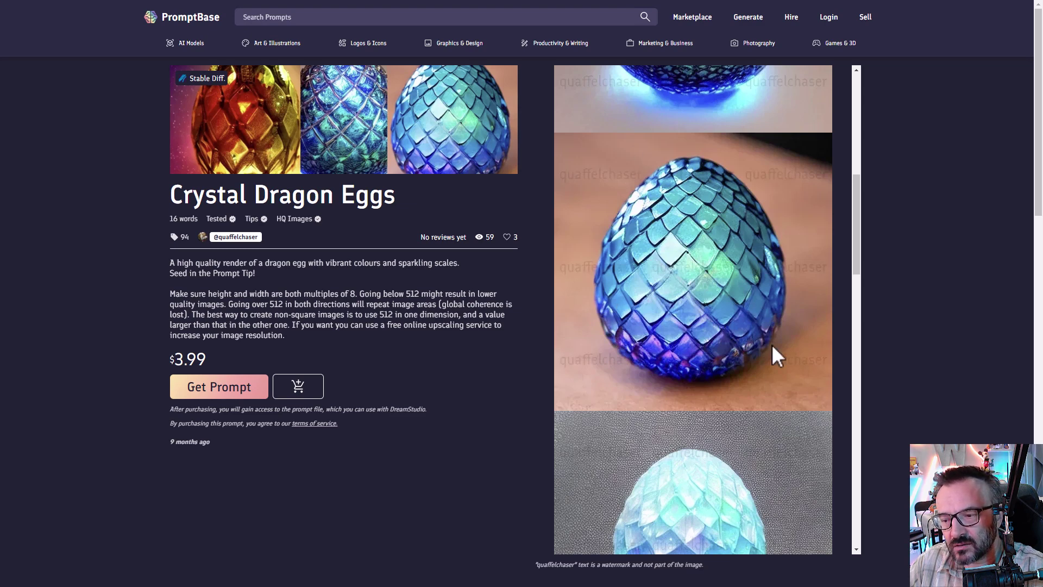
{"action": "scroll", "coordinate": [732, 254], "scroll_direction": "down", "scroll_amount": 5}
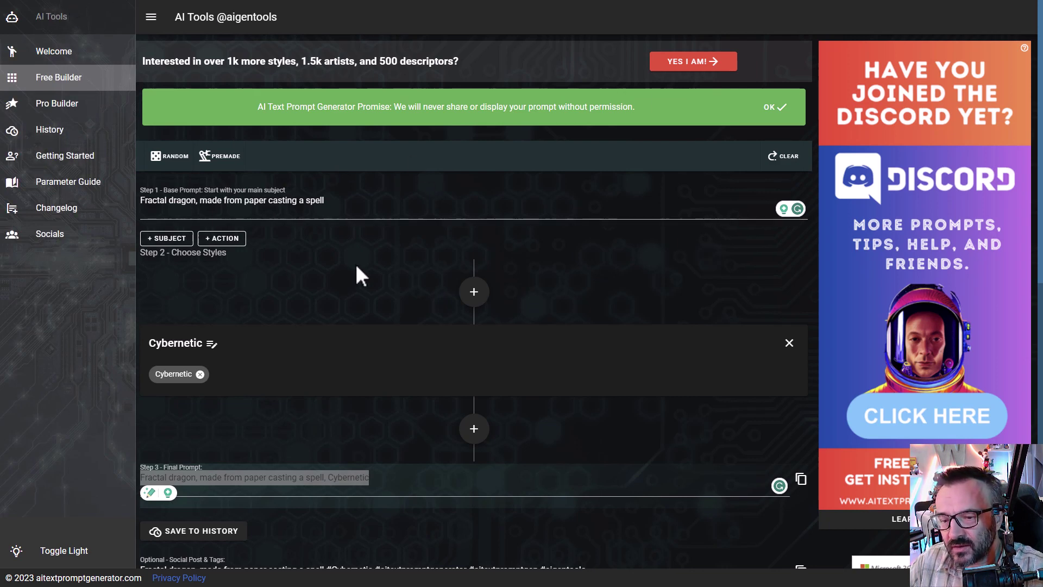
Add the Magic Action 'levitating above the ground' to the fractal dragon prompt
{"action": "scroll", "coordinate": [356, 263], "scroll_direction": "down", "scroll_amount": 2}
{"action": "left_click", "coordinate": [411, 321]}
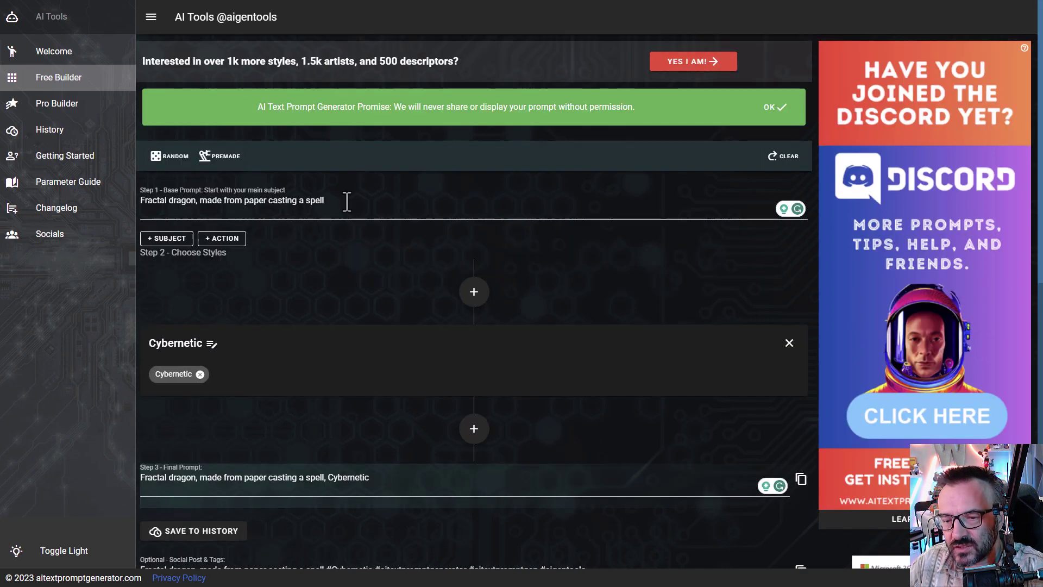
{"action": "left_click_drag", "start_coordinate": [337, 201], "coordinate": [109, 205]}
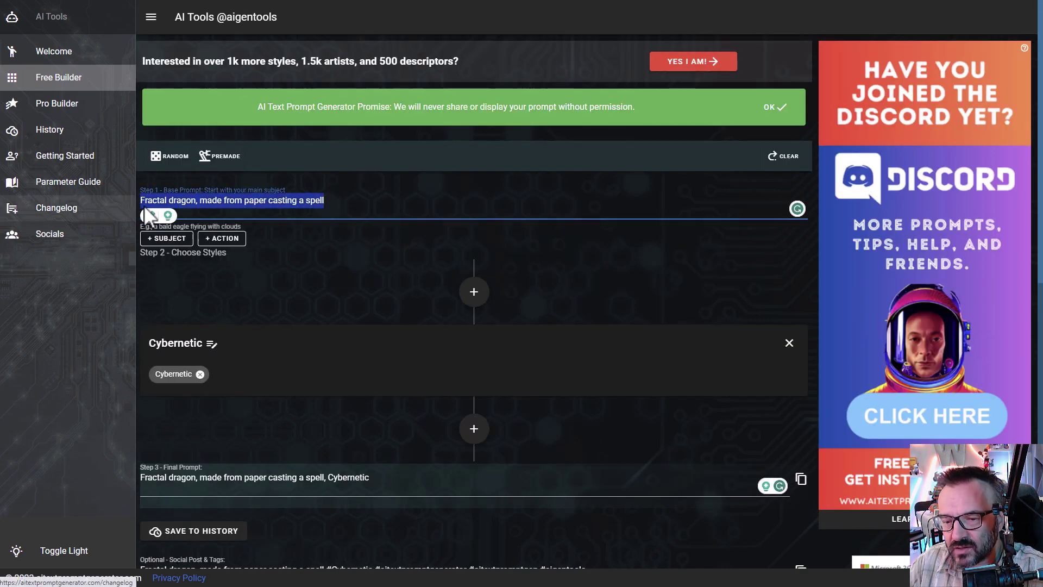
{"action": "left_click", "coordinate": [226, 239]}
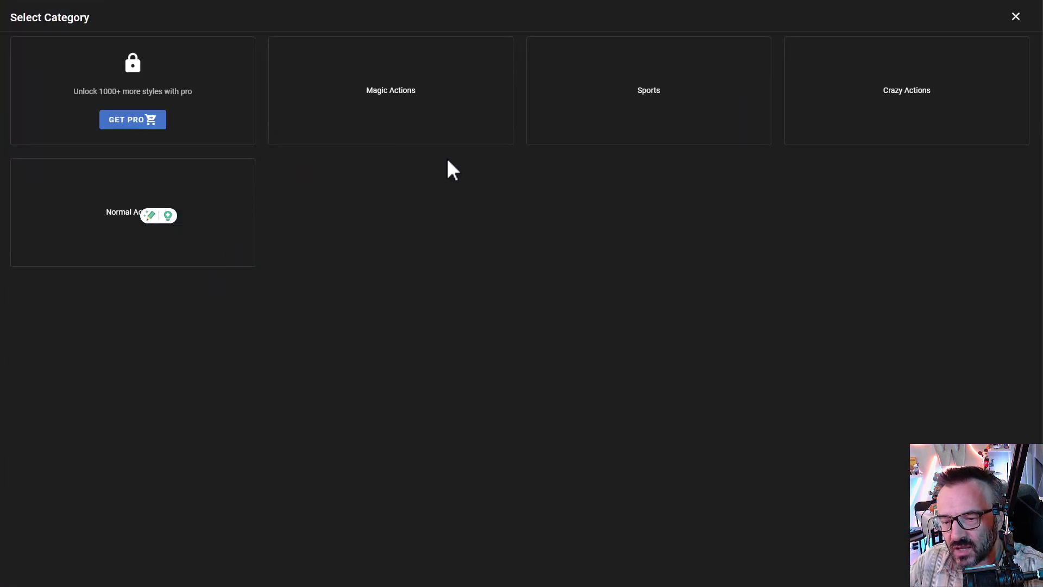
{"action": "left_click", "coordinate": [410, 103]}
{"action": "left_click", "coordinate": [370, 142]}
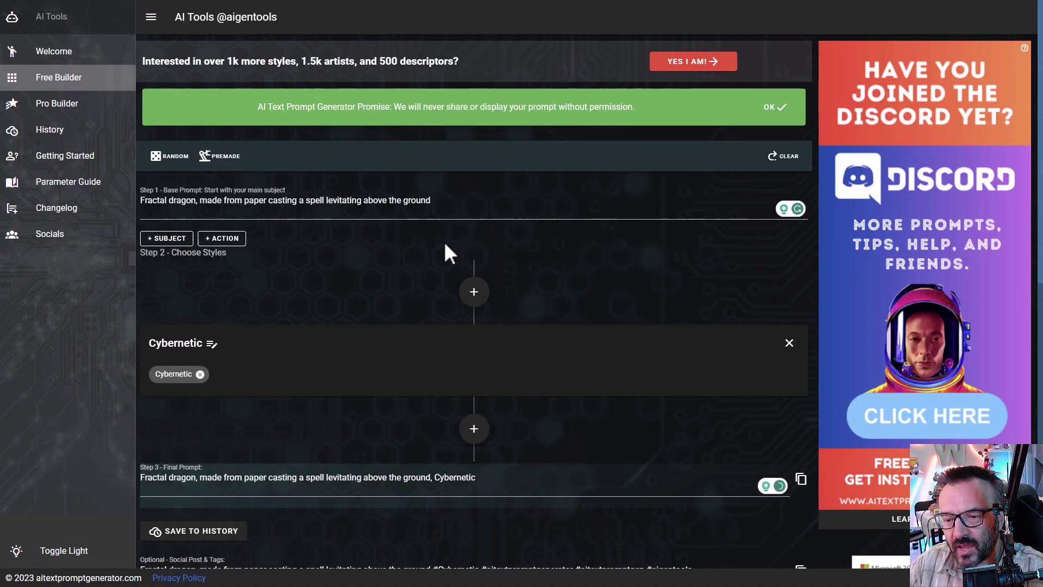
Add Biopunk from Punk Themes as an extra style
{"action": "scroll", "coordinate": [424, 239], "scroll_direction": "down", "scroll_amount": 2}
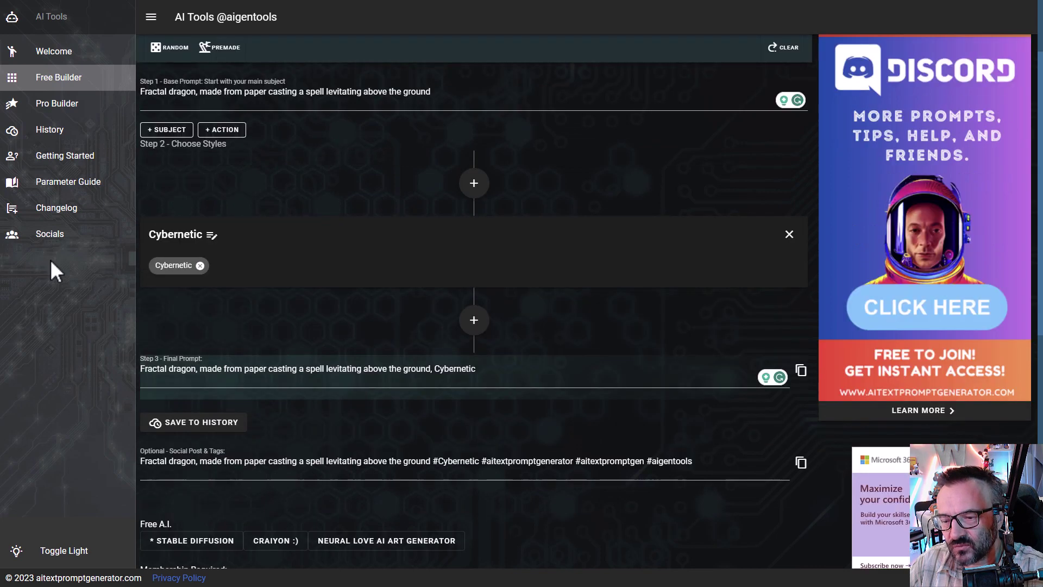
{"action": "left_click", "coordinate": [476, 187]}
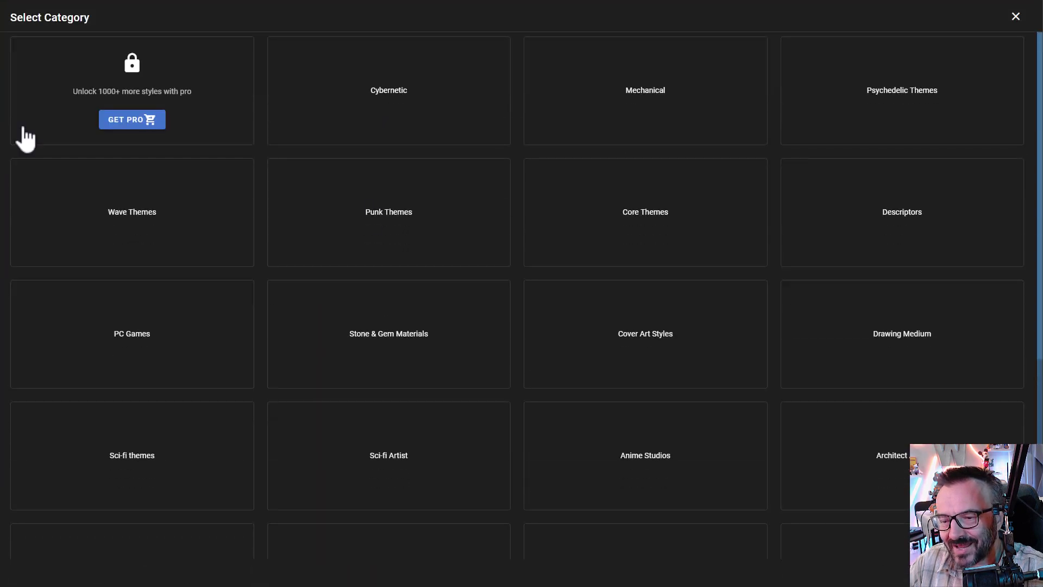
{"action": "left_click", "coordinate": [389, 224]}
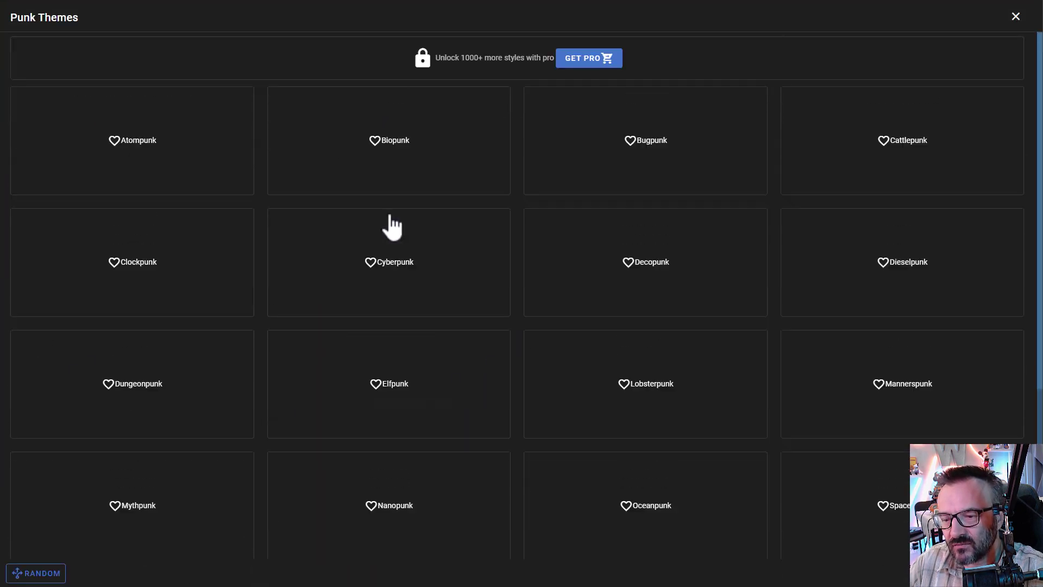
{"action": "left_click", "coordinate": [390, 149]}
{"action": "key", "text": "Escape"}
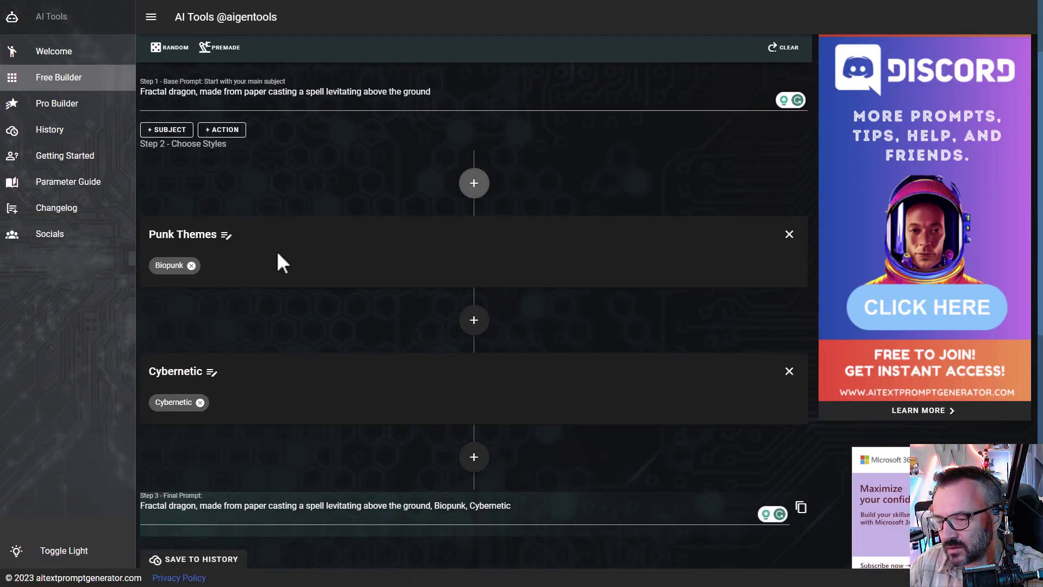
{"action": "scroll", "coordinate": [308, 318], "scroll_direction": "down", "scroll_amount": 2}
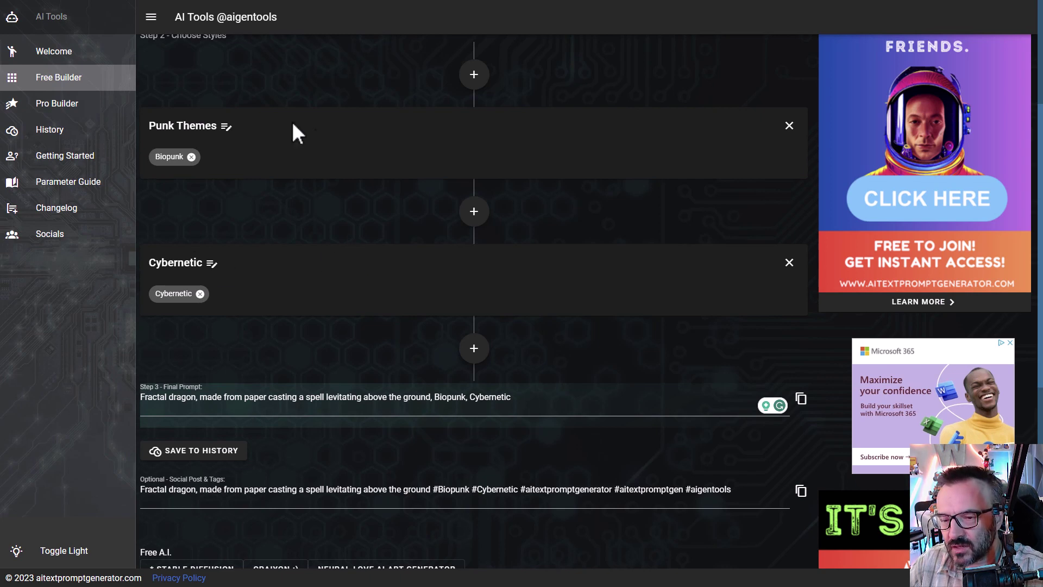
Select and copy the final prompt ending 'Biopunk, Cybernetic' for use in Craiyon
{"action": "scroll", "coordinate": [322, 246], "scroll_direction": "down", "scroll_amount": 2}
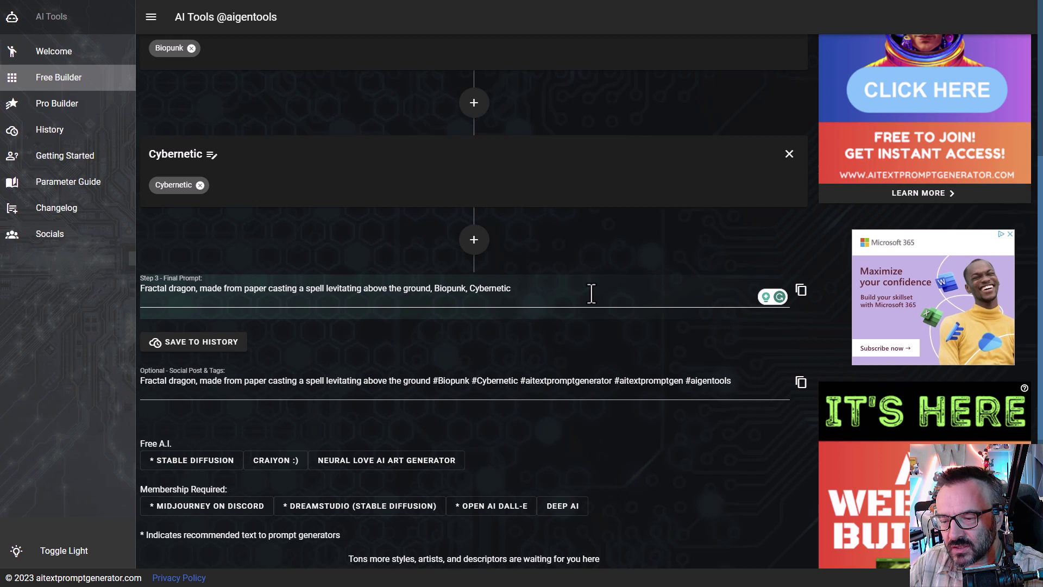
{"action": "left_click_drag", "start_coordinate": [591, 293], "coordinate": [139, 293]}
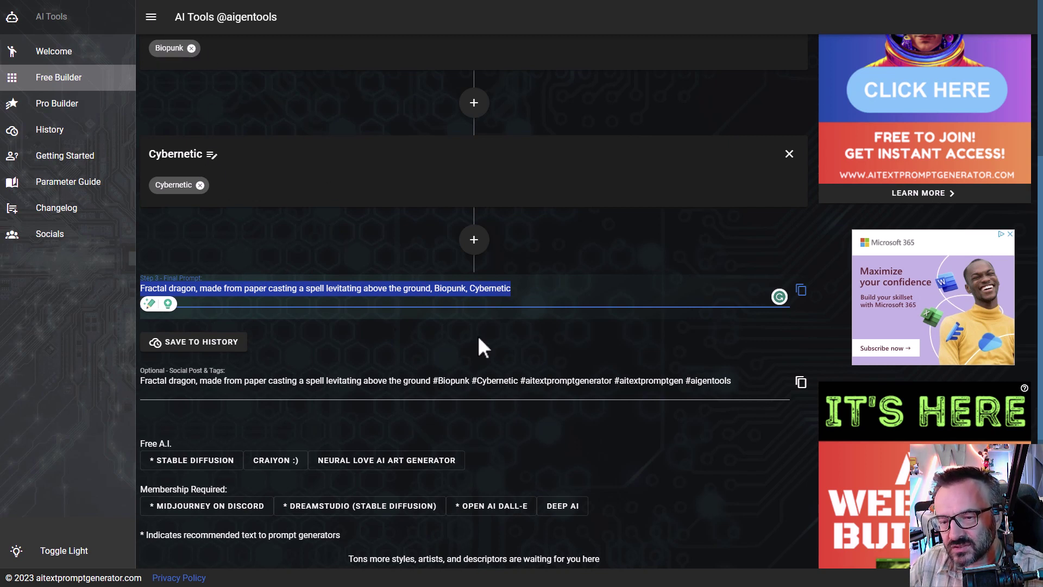
{"action": "left_click", "coordinate": [312, 233]}
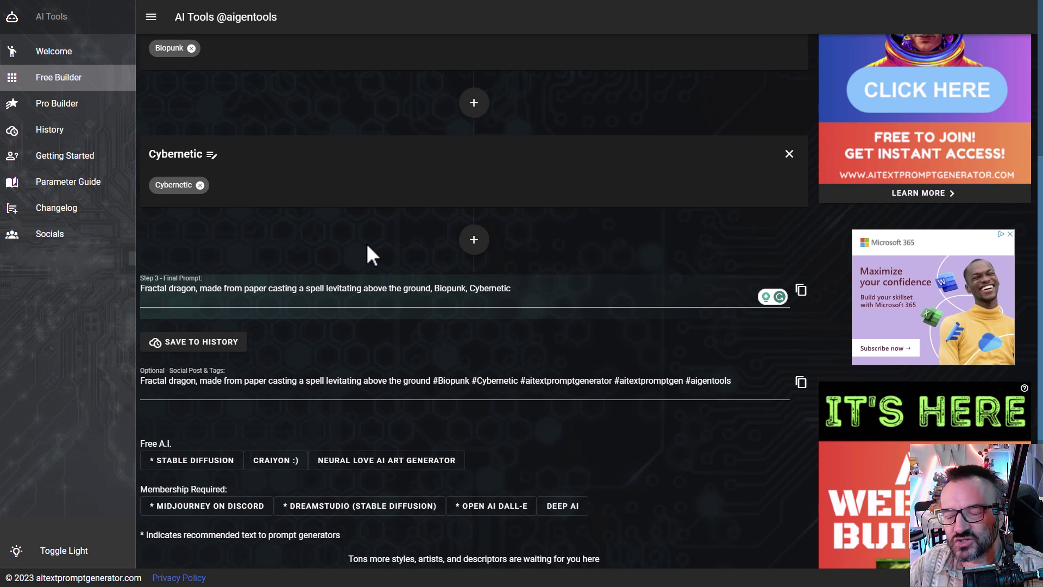
{"action": "scroll", "coordinate": [367, 247], "scroll_direction": "down", "scroll_amount": 1}
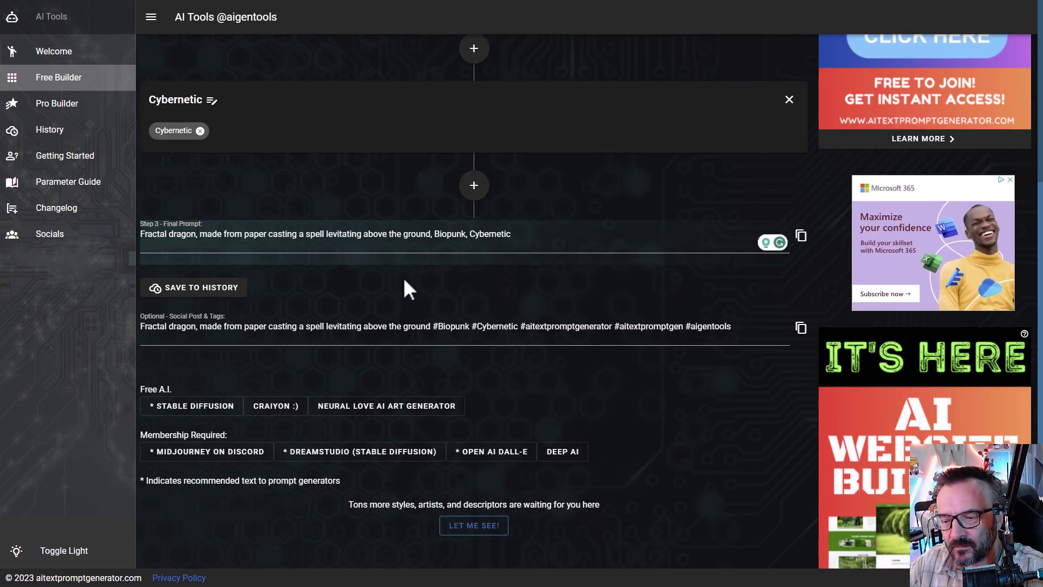
{"action": "scroll", "coordinate": [403, 277], "scroll_direction": "down", "scroll_amount": 1}
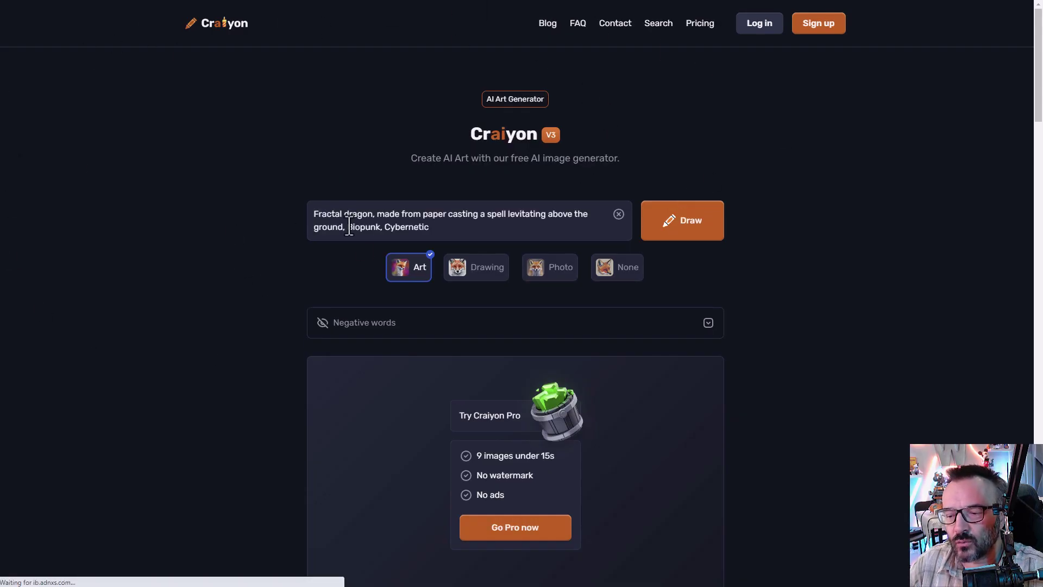
Generate Craiyon images from the dragon prompt, then switch to the promptoMANIA builder
{"action": "left_click", "coordinate": [694, 233]}
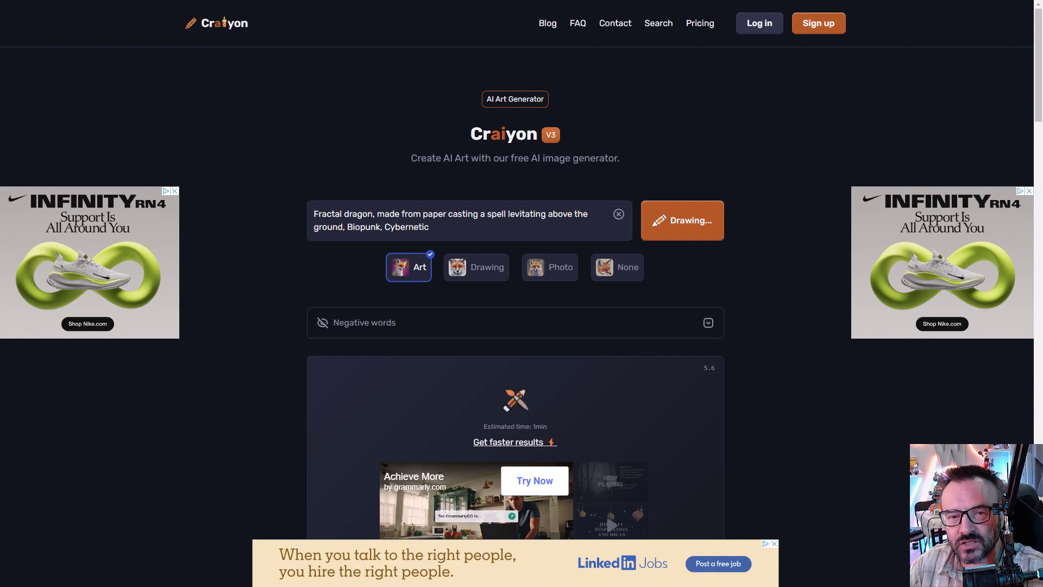
{"action": "key", "text": "ctrl+Tab"}
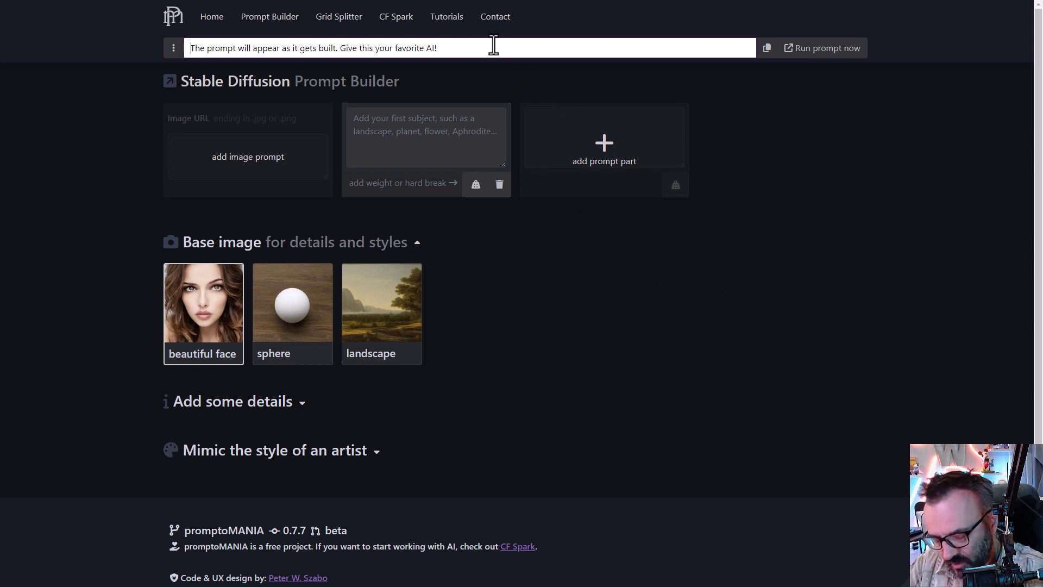
Type 'Fr' in the top prompt bar and focus the first subject box for 'made from paper'
{"action": "type", "text": "Fractal Dragon"}
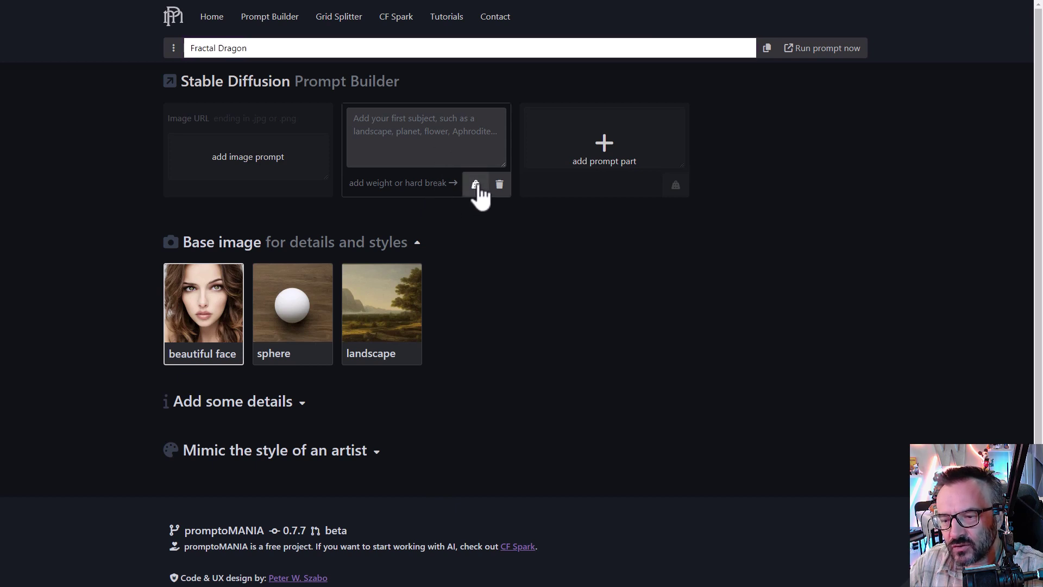
{"action": "left_click", "coordinate": [459, 140]}
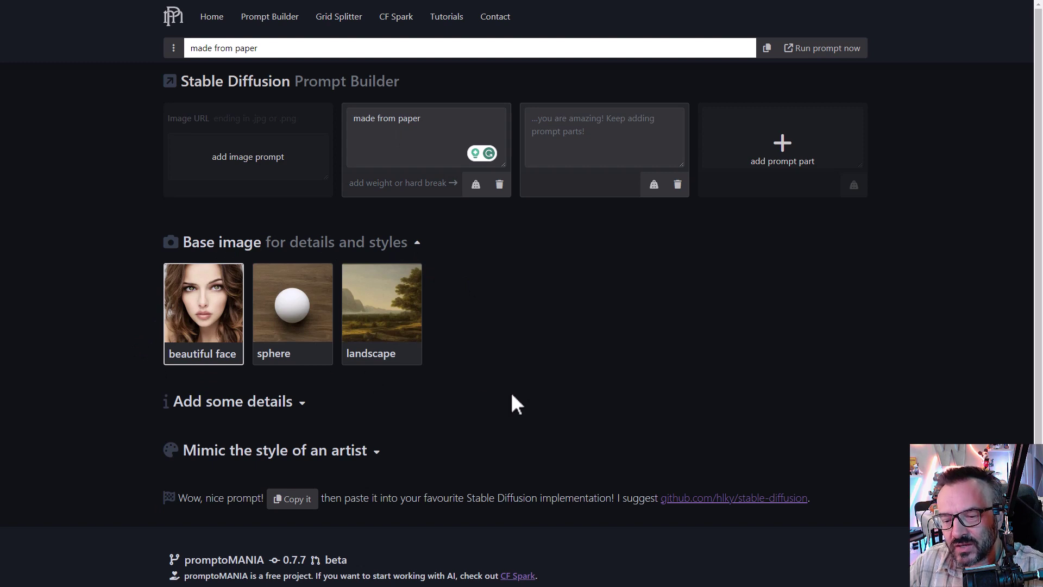
Use the landscape image as the prompt's base and show the detail categories
{"action": "left_click", "coordinate": [402, 315]}
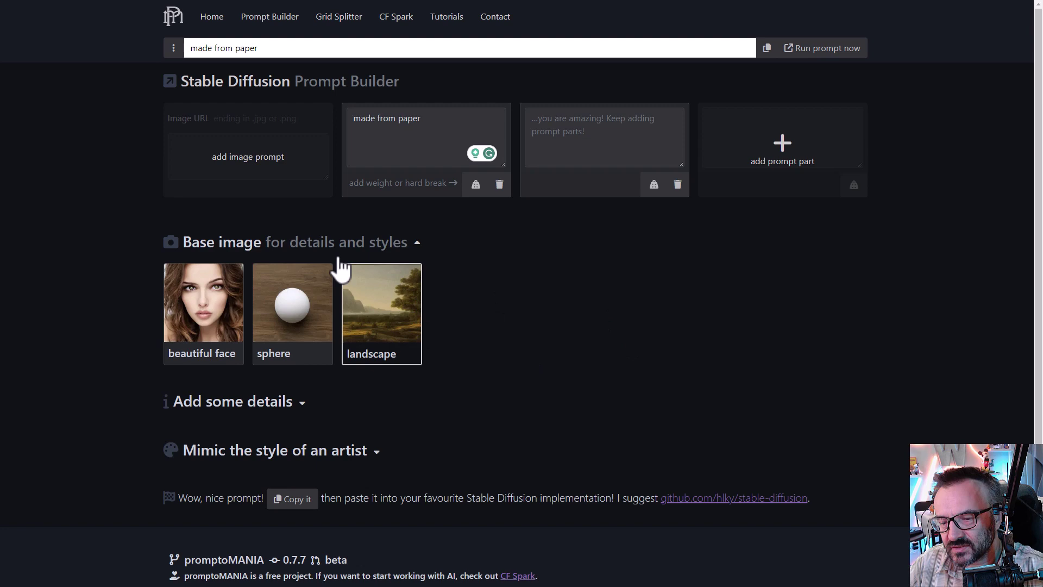
{"action": "left_click", "coordinate": [280, 404]}
{"action": "scroll", "coordinate": [361, 337], "scroll_direction": "down", "scroll_amount": 3}
{"action": "scroll", "coordinate": [396, 277], "scroll_direction": "up", "scroll_amount": 3}
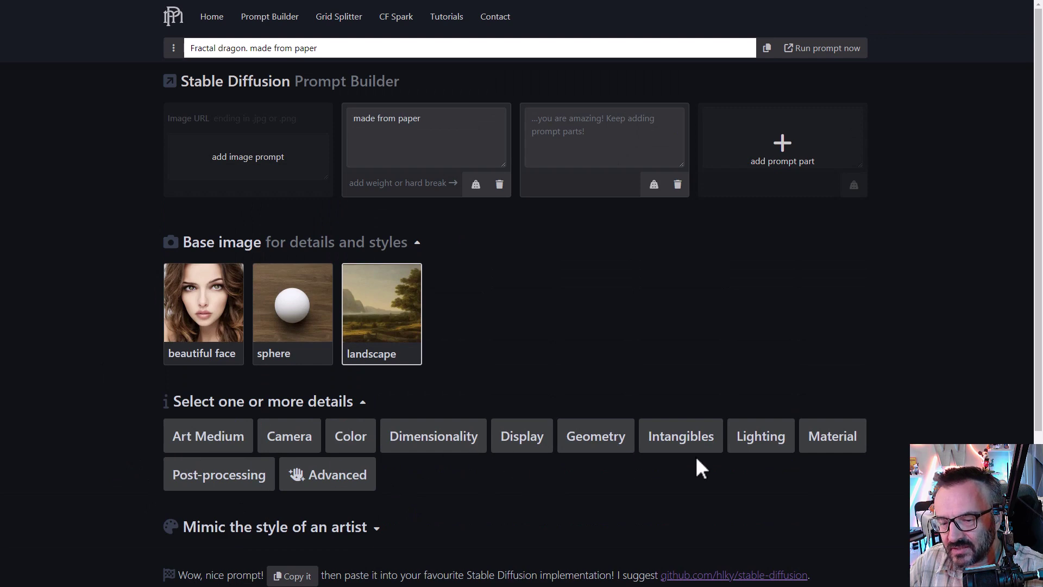
Add the Ambrotype film type from the Camera details to the prompt
{"action": "left_click", "coordinate": [291, 436]}
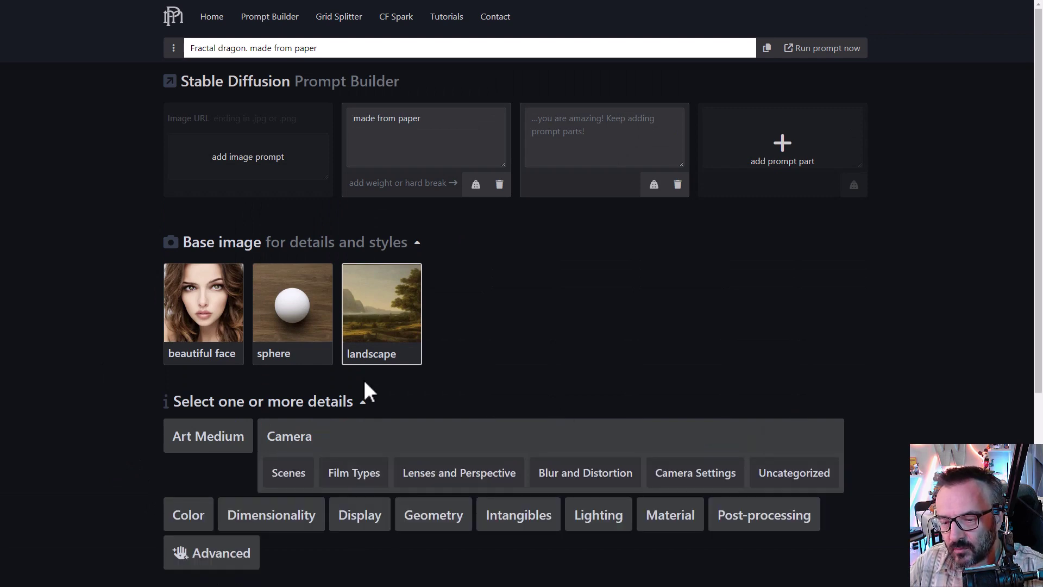
{"action": "scroll", "coordinate": [364, 390], "scroll_direction": "down", "scroll_amount": 3}
{"action": "left_click", "coordinate": [340, 319]}
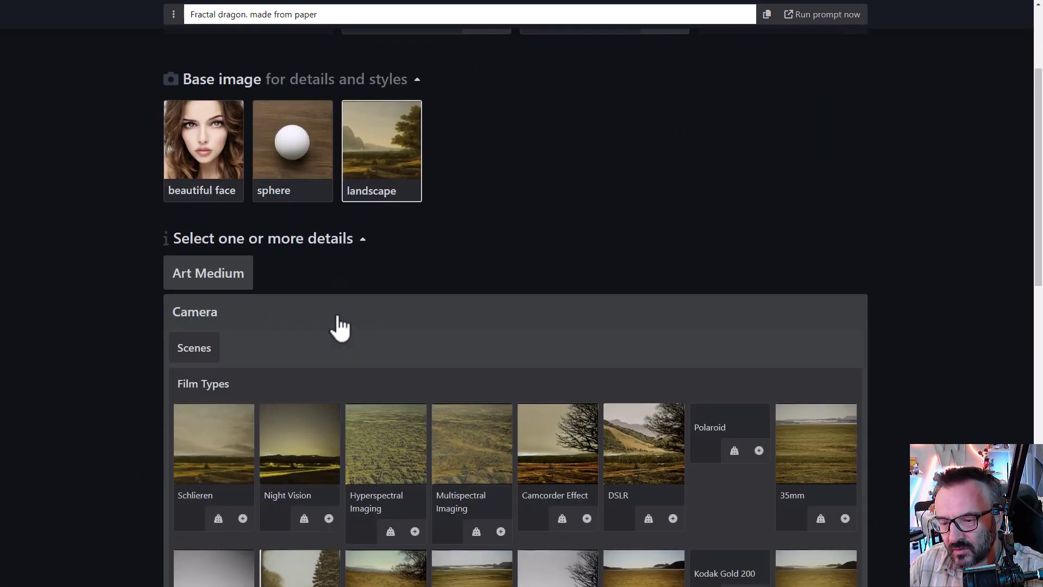
{"action": "scroll", "coordinate": [288, 283], "scroll_direction": "down", "scroll_amount": 3}
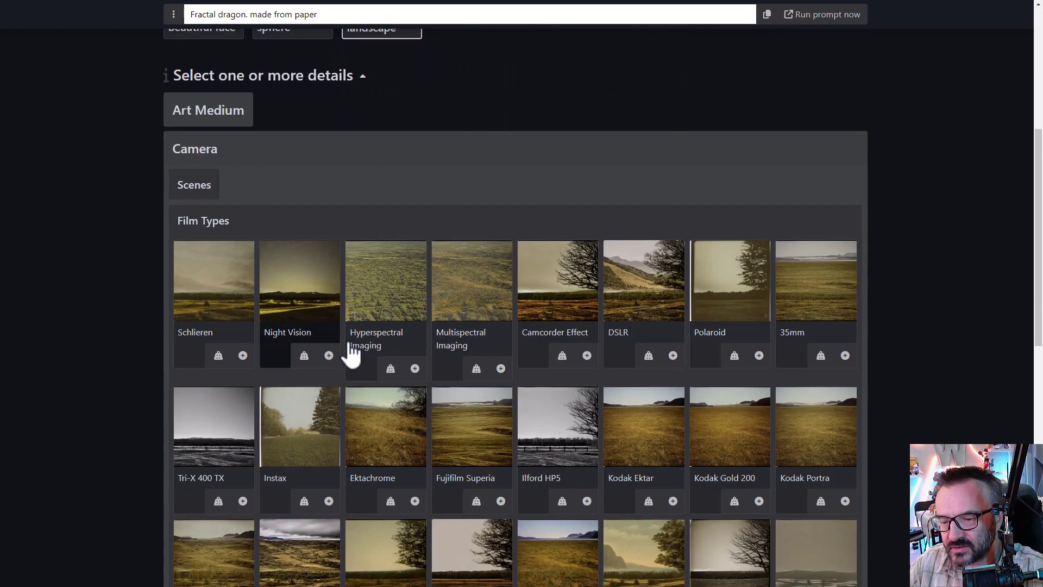
{"action": "scroll", "coordinate": [349, 353], "scroll_direction": "down", "scroll_amount": 3}
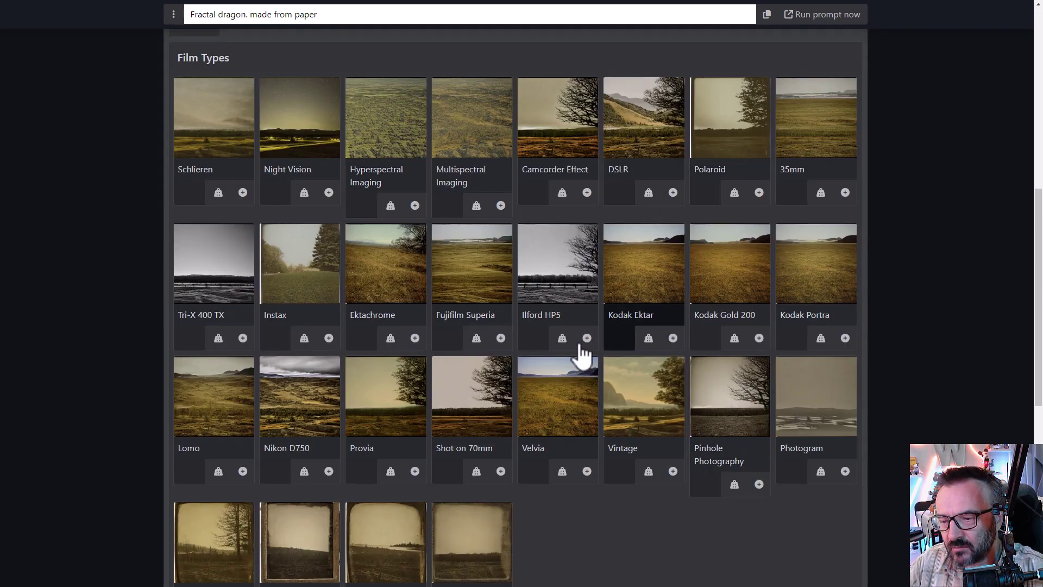
{"action": "scroll", "coordinate": [666, 354], "scroll_direction": "down", "scroll_amount": 1}
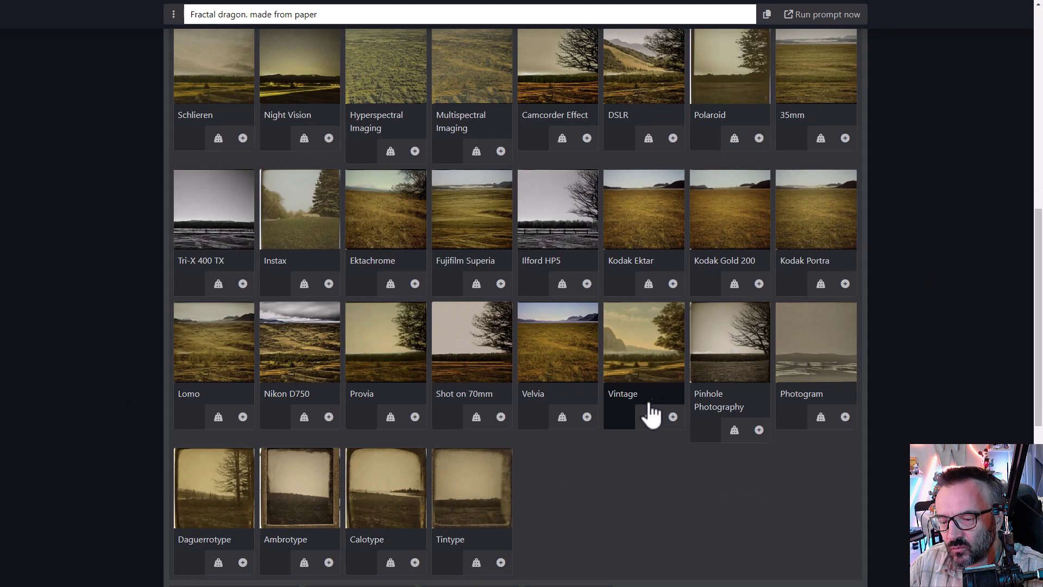
{"action": "left_click", "coordinate": [308, 488]}
Add High-Speed Photograph from the Camera Scenes to the prompt
{"action": "scroll", "coordinate": [503, 379], "scroll_direction": "up", "scroll_amount": 10}
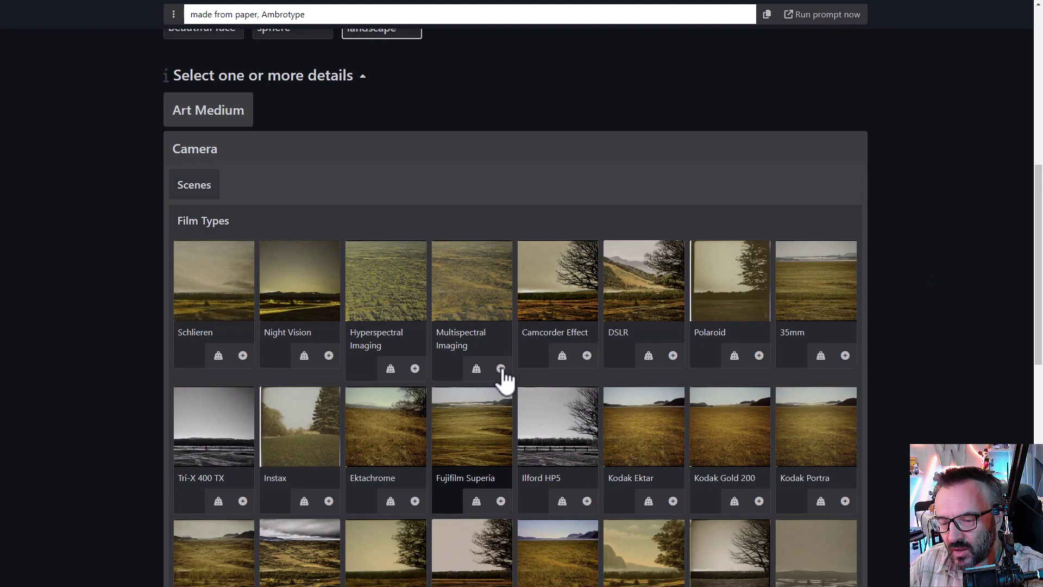
{"action": "scroll", "coordinate": [468, 368], "scroll_direction": "up", "scroll_amount": 3}
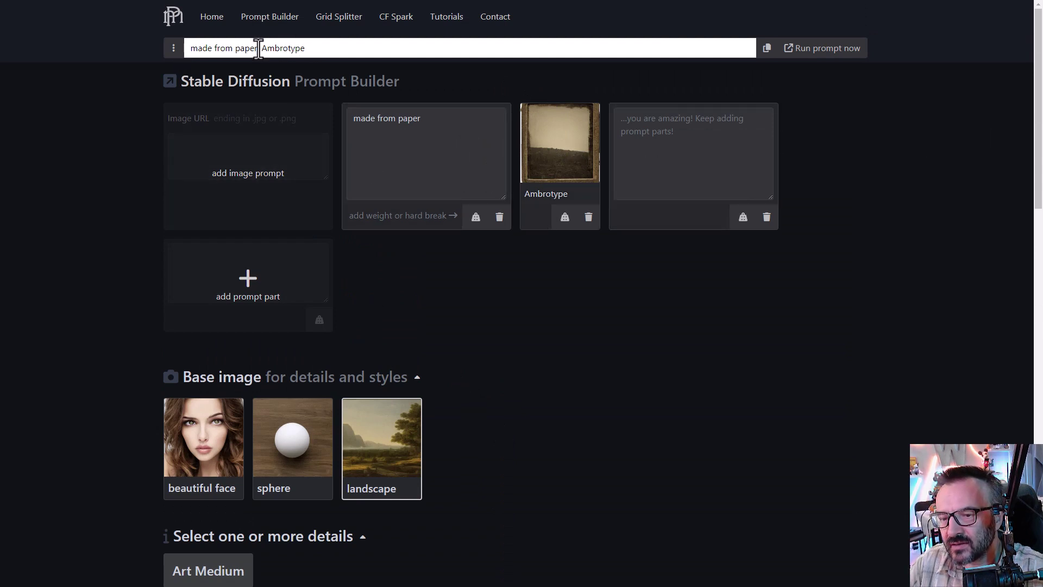
{"action": "scroll", "coordinate": [568, 359], "scroll_direction": "down", "scroll_amount": 7}
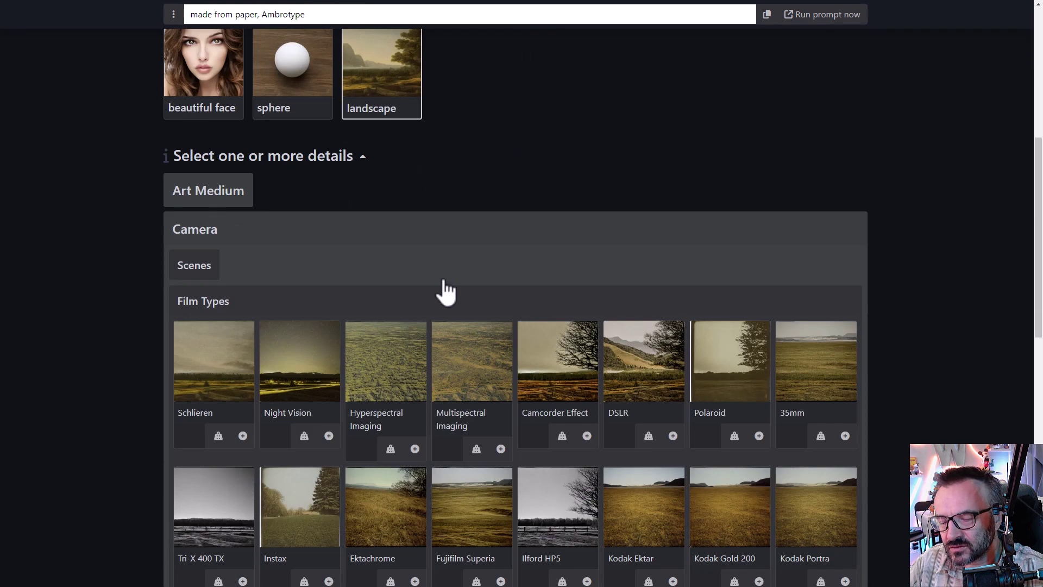
{"action": "left_click", "coordinate": [205, 272]}
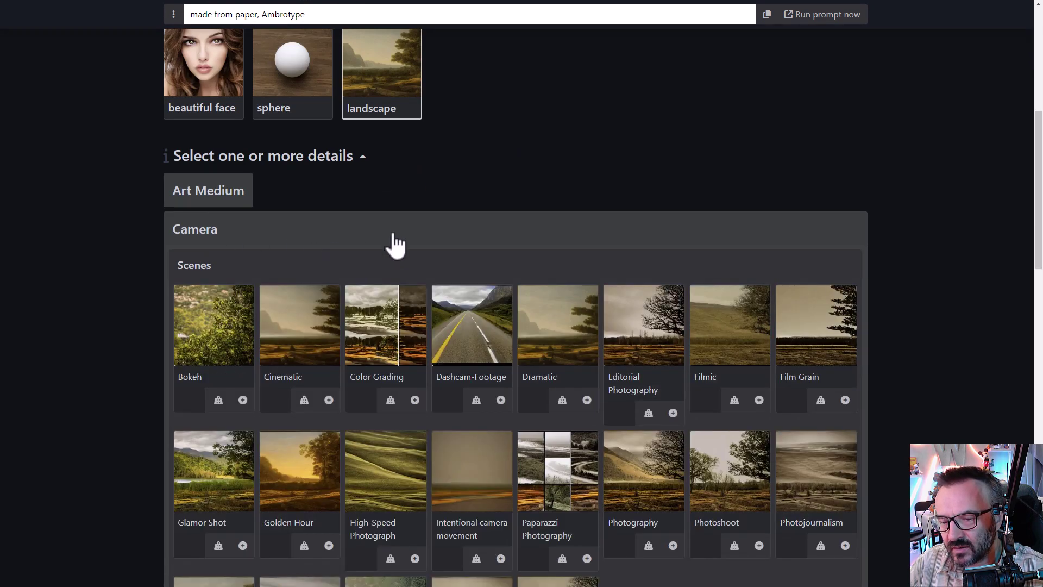
{"action": "scroll", "coordinate": [396, 244], "scroll_direction": "down", "scroll_amount": 4}
{"action": "left_click", "coordinate": [372, 272]}
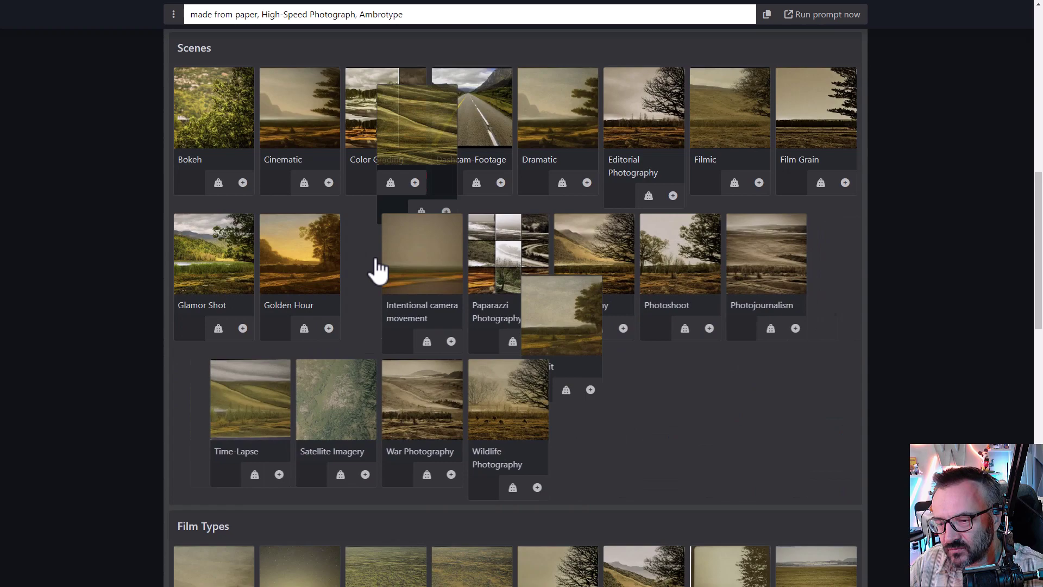
{"action": "scroll", "coordinate": [680, 424], "scroll_direction": "down", "scroll_amount": 7}
{"action": "scroll", "coordinate": [244, 203], "scroll_direction": "up", "scroll_amount": 9}
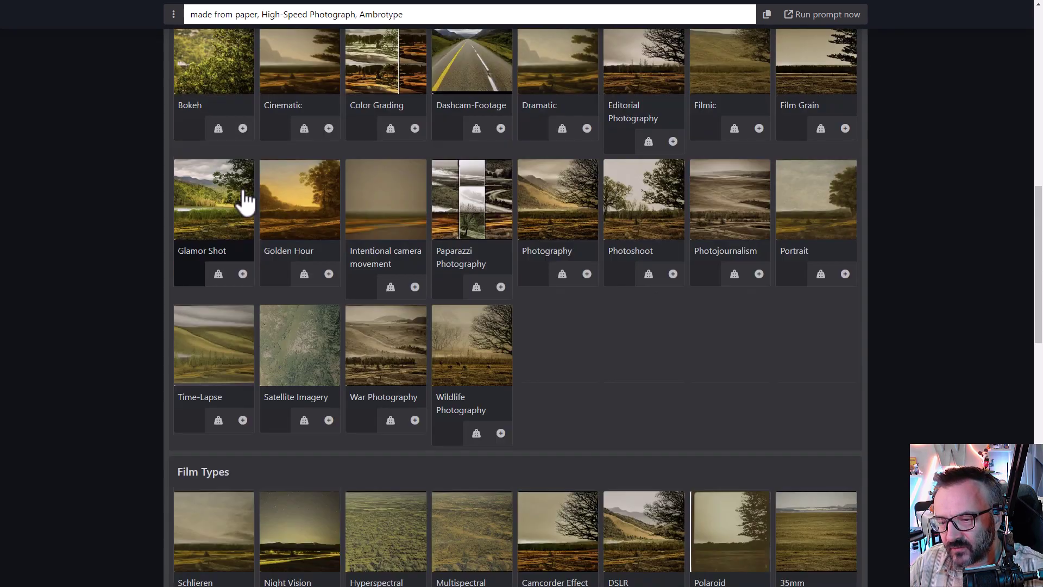
{"action": "scroll", "coordinate": [312, 324], "scroll_direction": "down", "scroll_amount": 8}
{"action": "scroll", "coordinate": [313, 323], "scroll_direction": "down", "scroll_amount": 9}
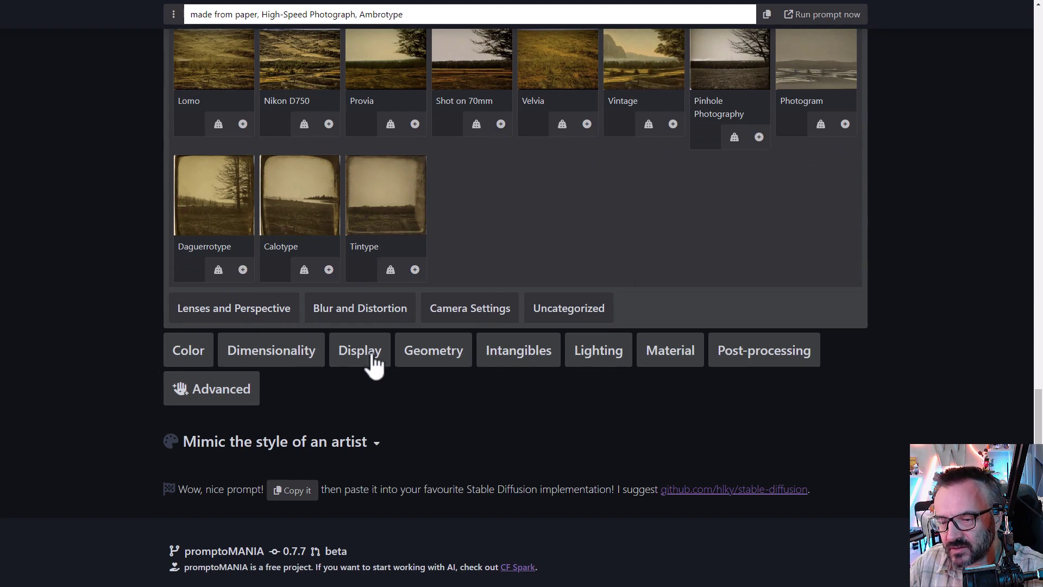
Add Frida Kahlo from the artist styles, making the prompt 'made from paper, by Frida Kahlo, High-Speed Photograph, Ambrotype'
{"action": "left_click", "coordinate": [374, 451]}
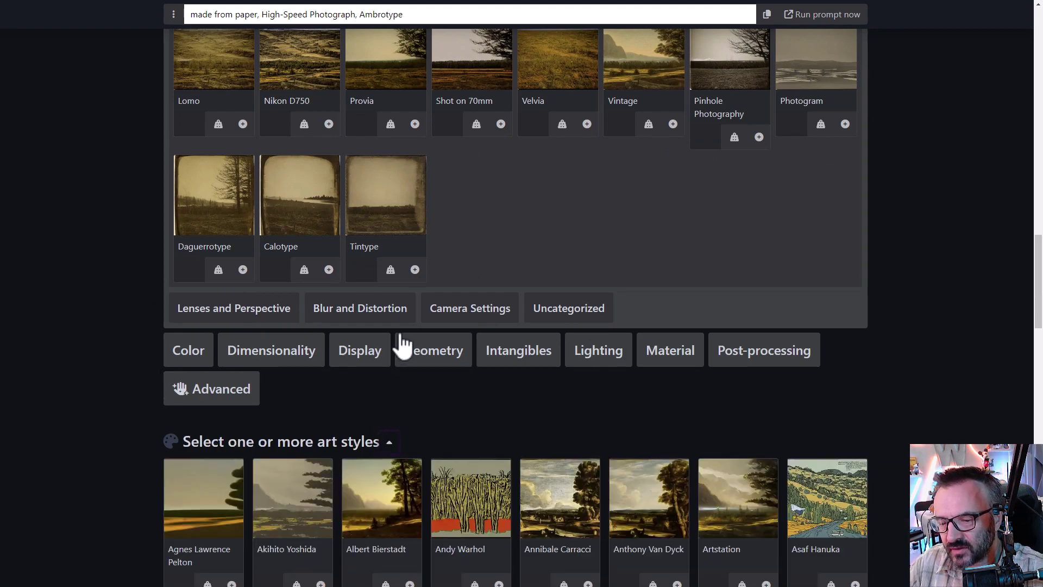
{"action": "scroll", "coordinate": [399, 338], "scroll_direction": "down", "scroll_amount": 4}
{"action": "scroll", "coordinate": [760, 294], "scroll_direction": "down", "scroll_amount": 6}
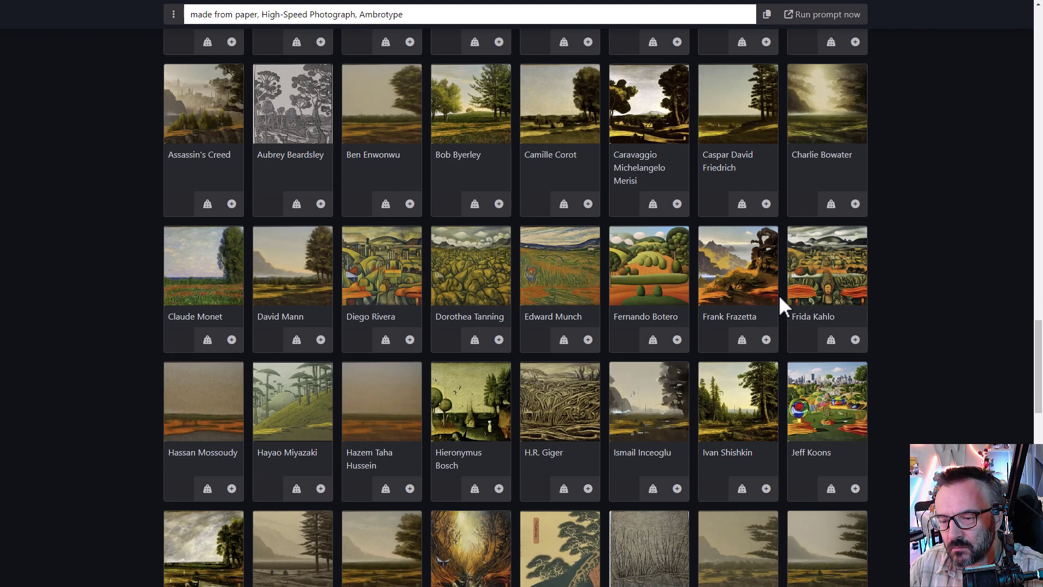
{"action": "scroll", "coordinate": [484, 348], "scroll_direction": "down", "scroll_amount": 2}
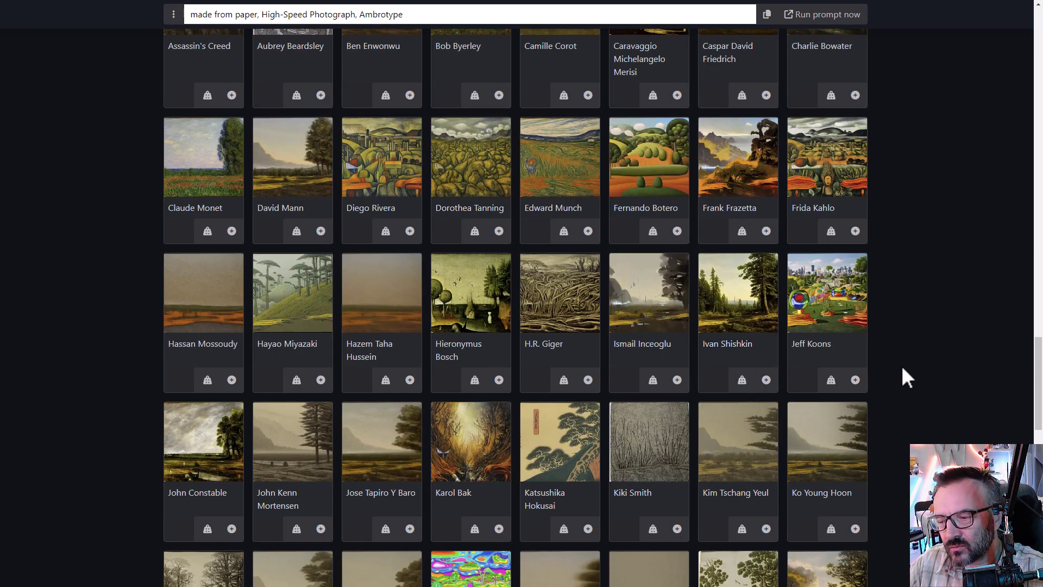
{"action": "scroll", "coordinate": [906, 379], "scroll_direction": "down", "scroll_amount": 1}
{"action": "scroll", "coordinate": [901, 365], "scroll_direction": "up", "scroll_amount": 2}
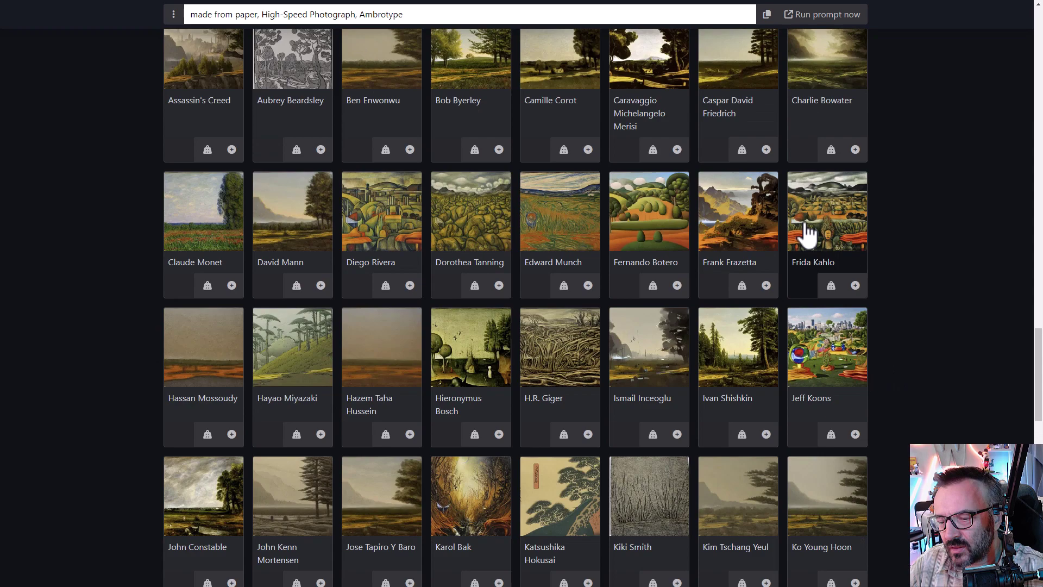
{"action": "left_click", "coordinate": [843, 212]}
{"action": "scroll", "coordinate": [895, 389], "scroll_direction": "up", "scroll_amount": 20}
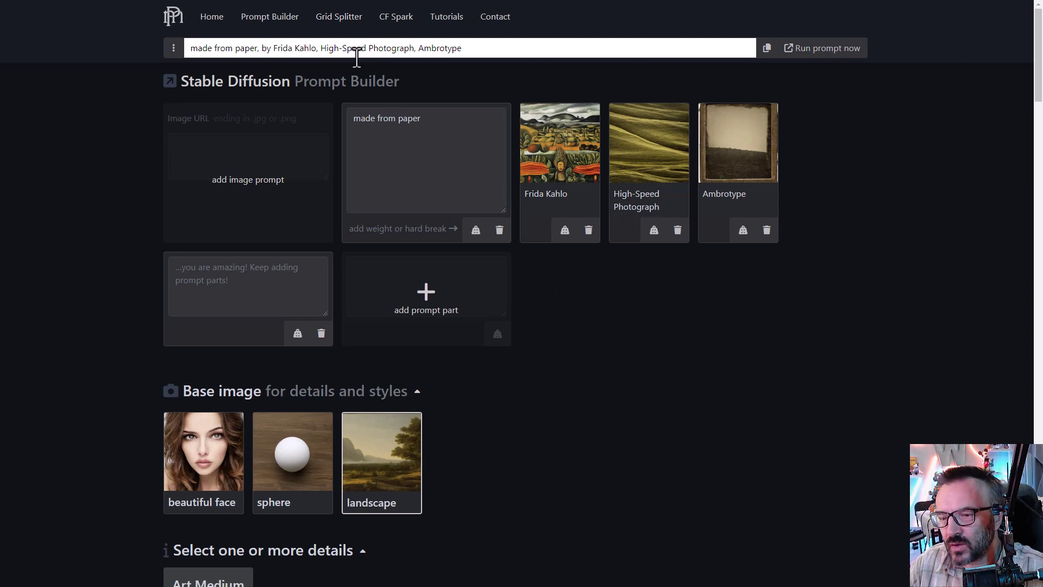
Return to diffusion model selection with the options menu's Select a different diffusion model
{"action": "left_click", "coordinate": [174, 48]}
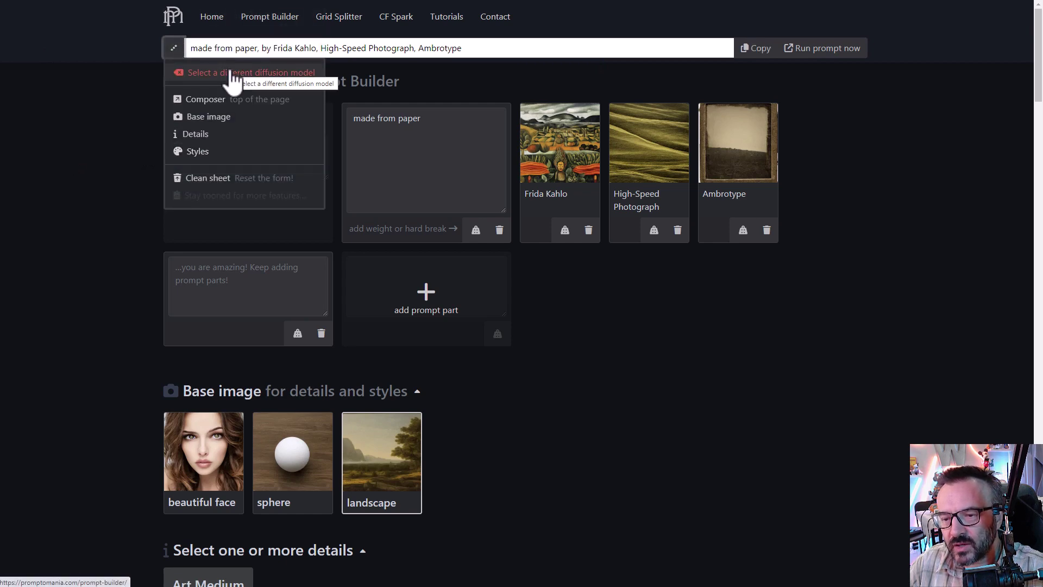
{"action": "left_click", "coordinate": [233, 74]}
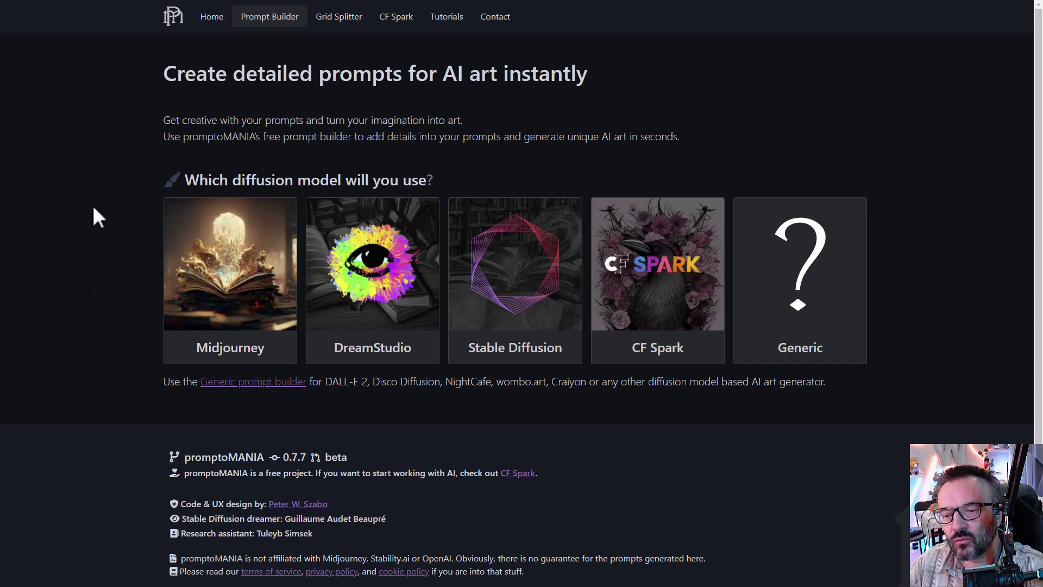
{"action": "scroll", "coordinate": [118, 220], "scroll_direction": "down", "scroll_amount": 1}
{"action": "scroll", "coordinate": [131, 281], "scroll_direction": "up", "scroll_amount": 1}
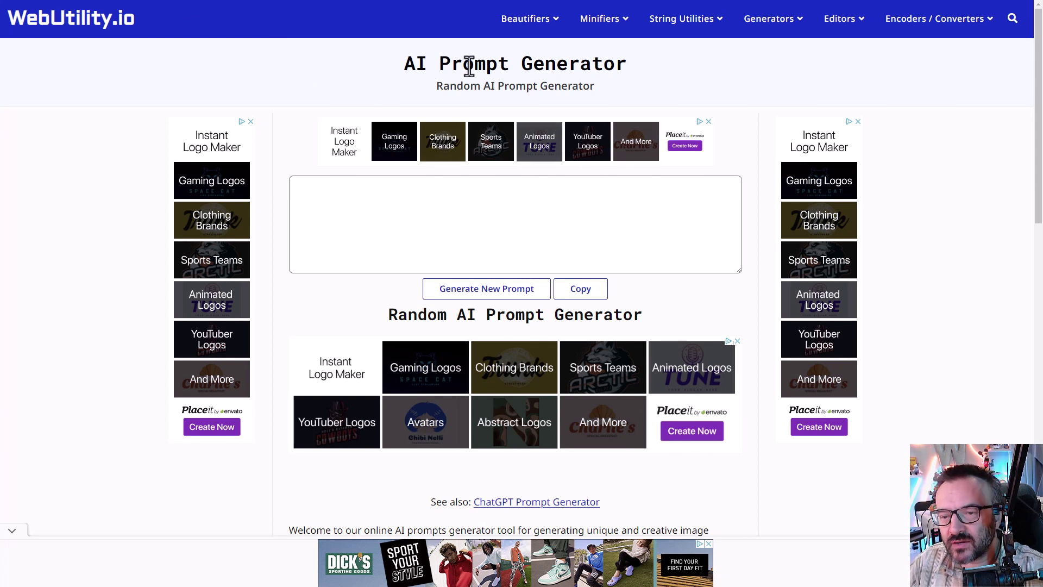
Generate three random AI art prompts in a row
{"action": "left_click", "coordinate": [492, 291]}
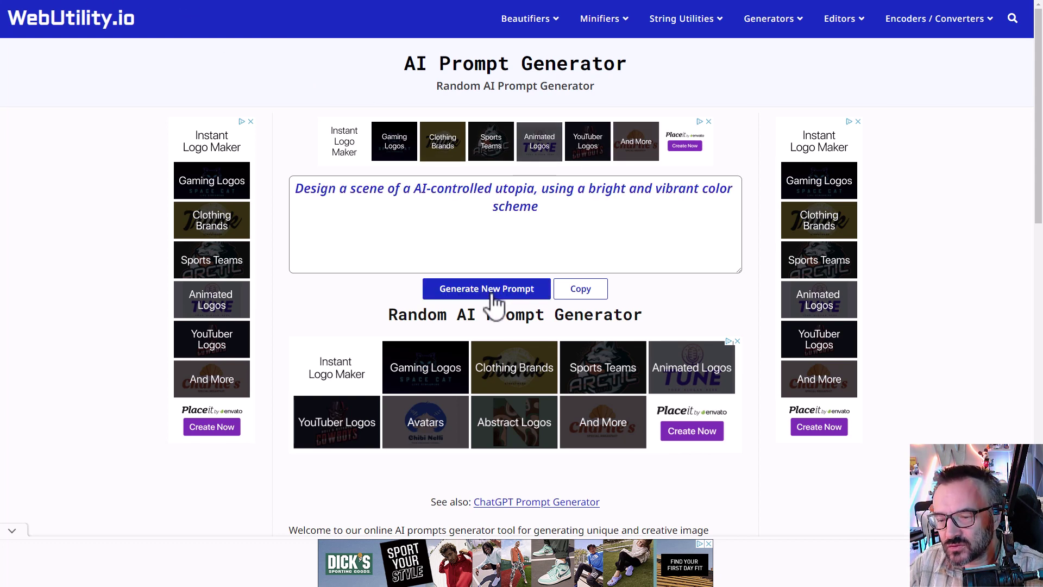
{"action": "left_click", "coordinate": [498, 290]}
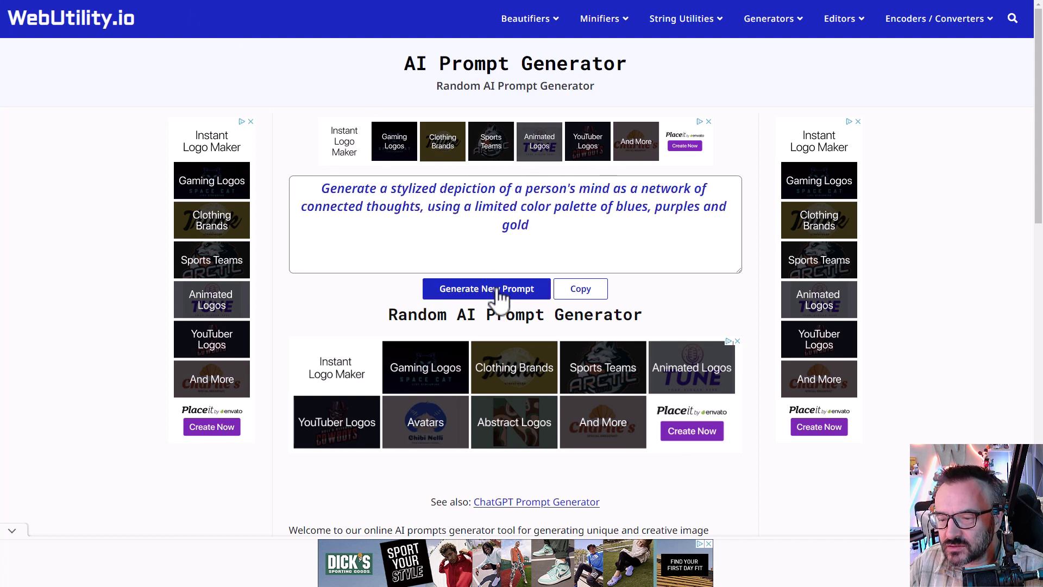
{"action": "left_click", "coordinate": [498, 291]}
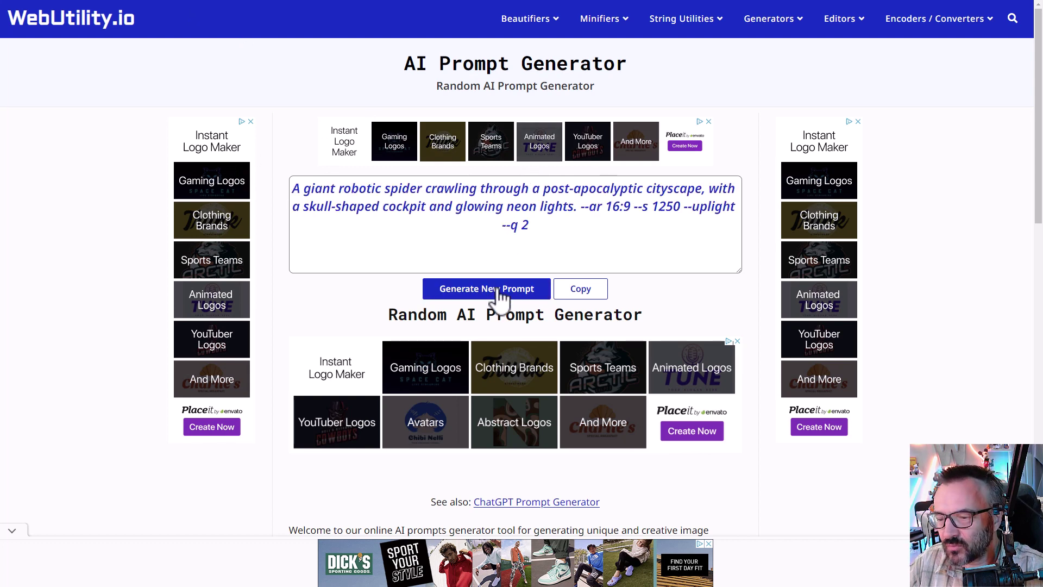
Highlight the --ar 16:9 and --s 1250 parameters, then the prompt's descriptive text
{"action": "left_click_drag", "start_coordinate": [575, 206], "coordinate": [684, 220]}
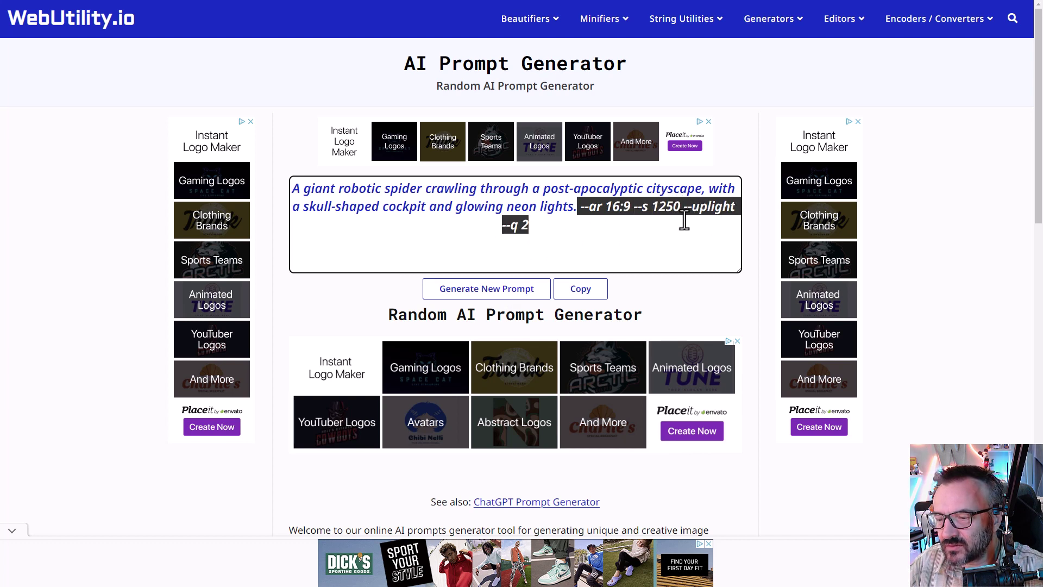
{"action": "left_click", "coordinate": [644, 214]}
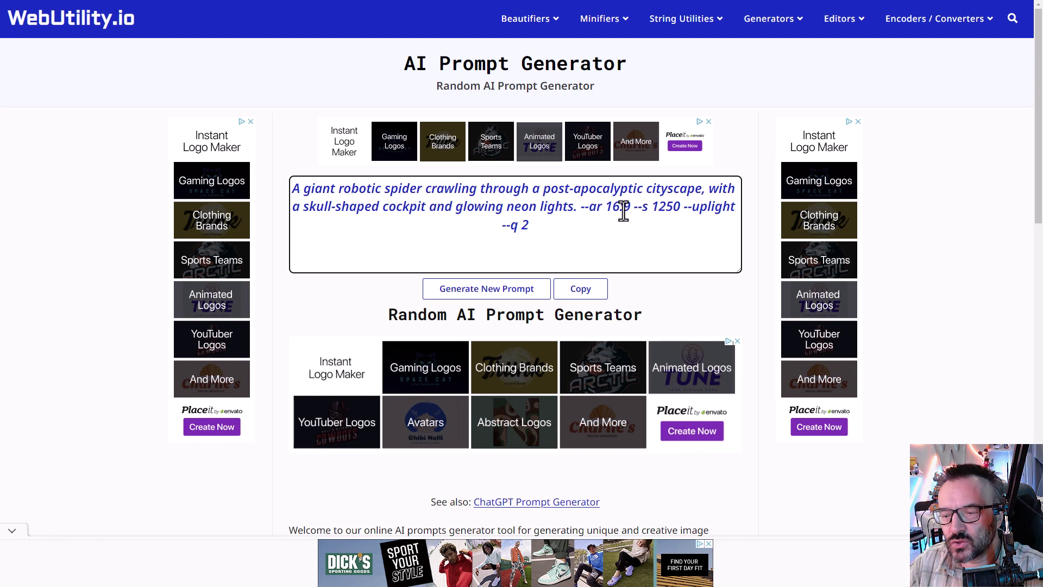
{"action": "left_click_drag", "start_coordinate": [632, 210], "coordinate": [683, 210]}
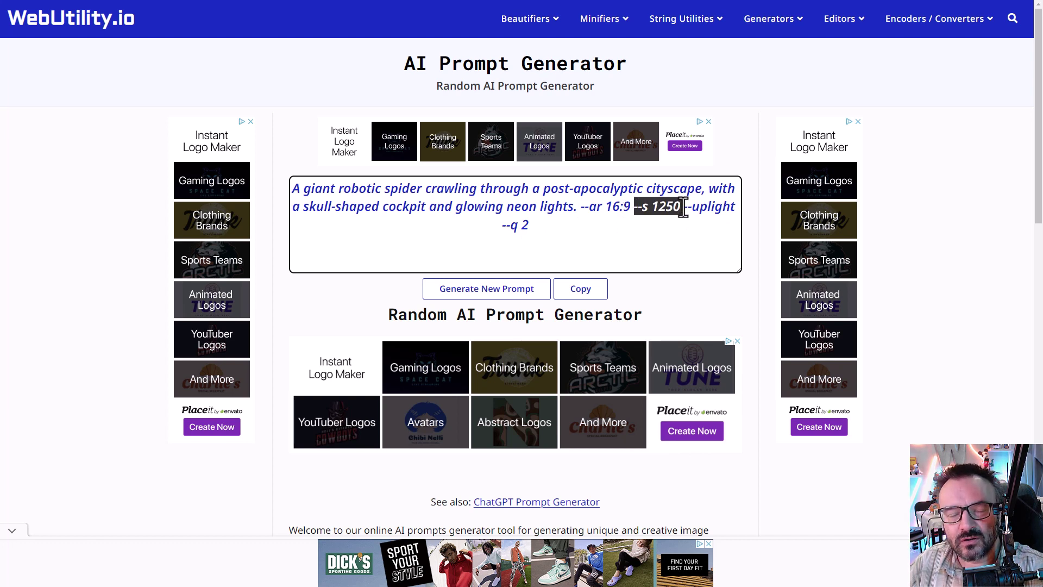
{"action": "left_click", "coordinate": [679, 209]}
{"action": "left_click_drag", "start_coordinate": [648, 210], "coordinate": [683, 207]}
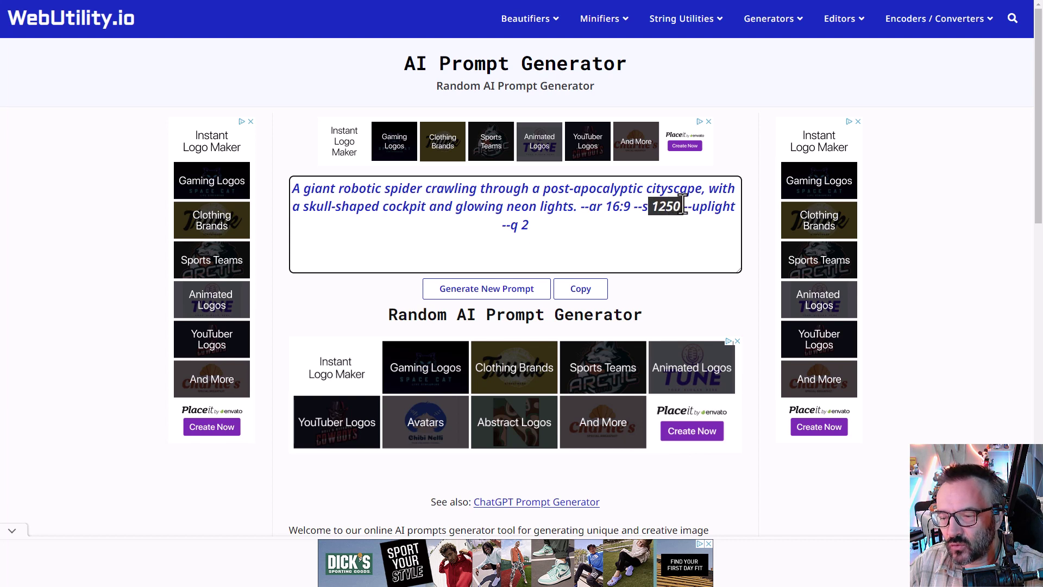
{"action": "left_click", "coordinate": [683, 207]}
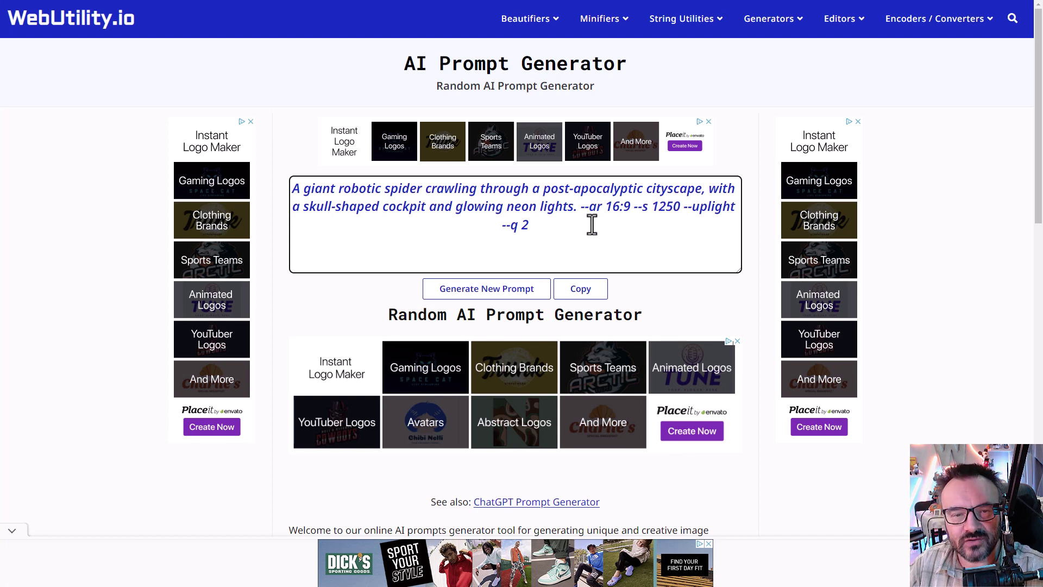
{"action": "left_click_drag", "start_coordinate": [294, 188], "coordinate": [554, 210]}
Generate nine more random prompts, such as a fantasy castle floating in the clouds
{"action": "left_click", "coordinate": [474, 292]}
{"action": "left_click", "coordinate": [474, 291]}
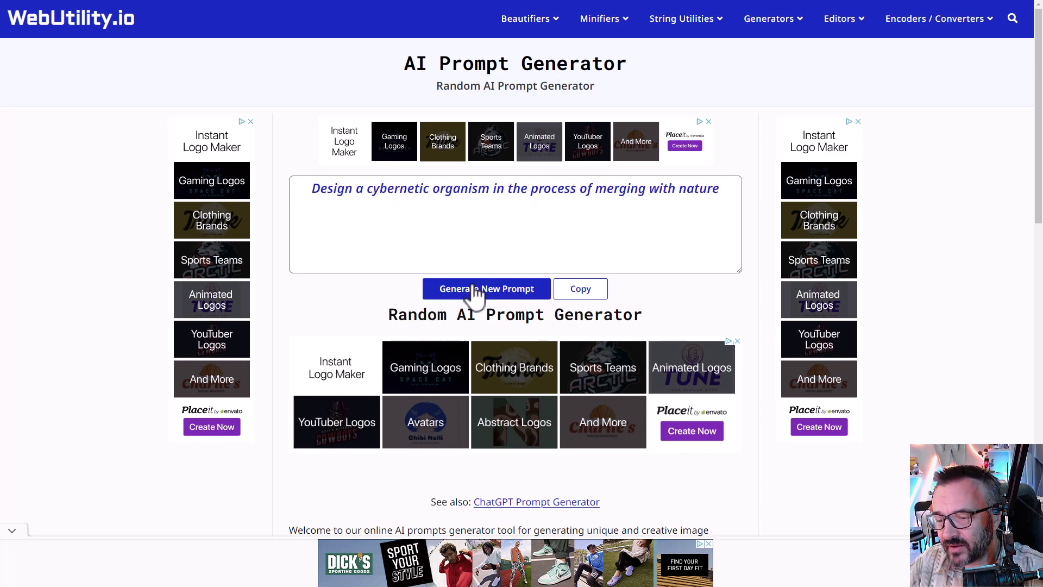
{"action": "left_click", "coordinate": [473, 291]}
{"action": "left_click", "coordinate": [474, 292]}
{"action": "left_click", "coordinate": [474, 292]}
{"action": "left_click", "coordinate": [474, 292]}
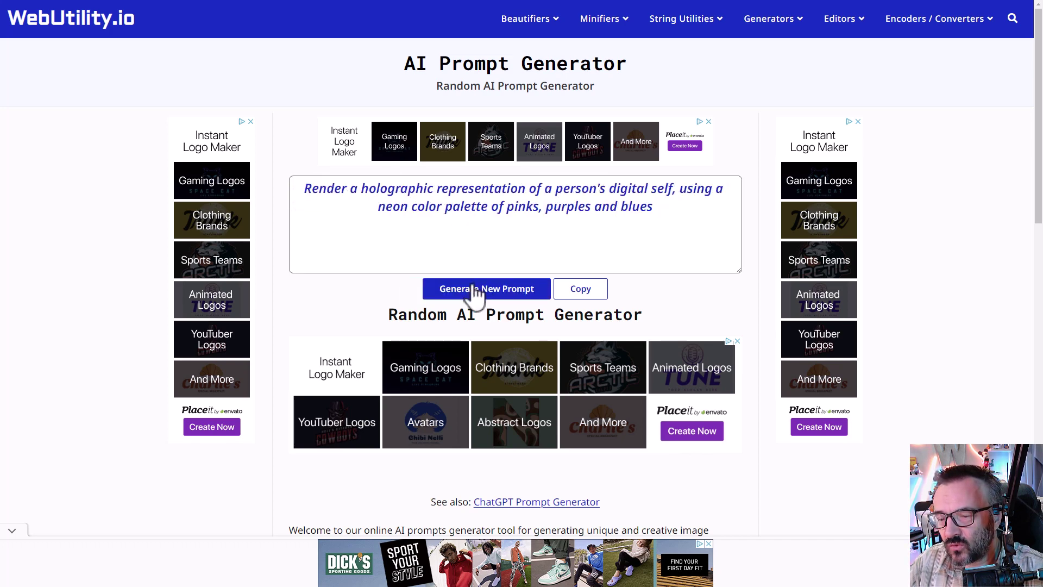
{"action": "left_click", "coordinate": [474, 292]}
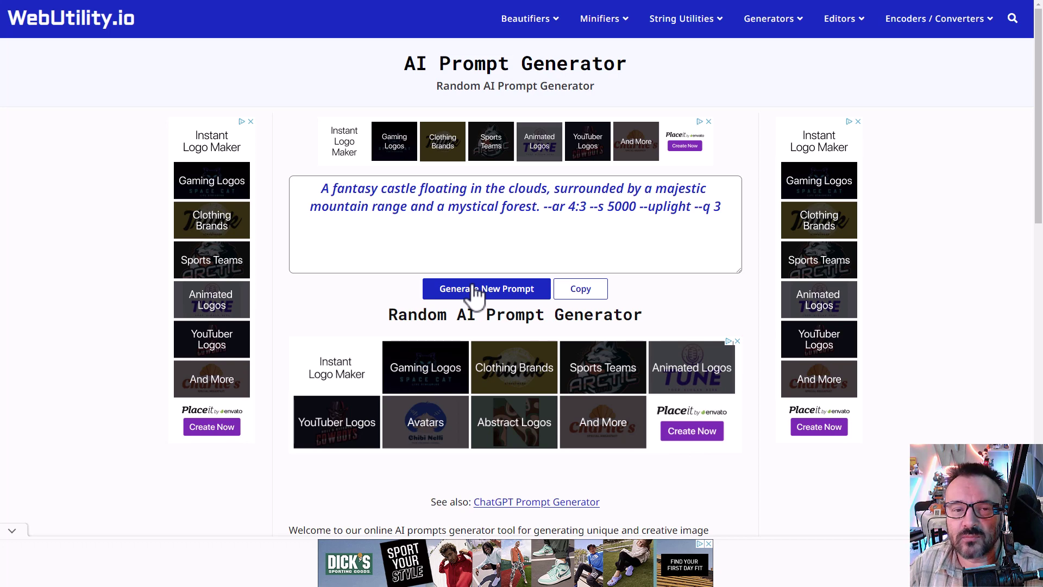
{"action": "left_click", "coordinate": [474, 292]}
{"action": "left_click", "coordinate": [474, 292]}
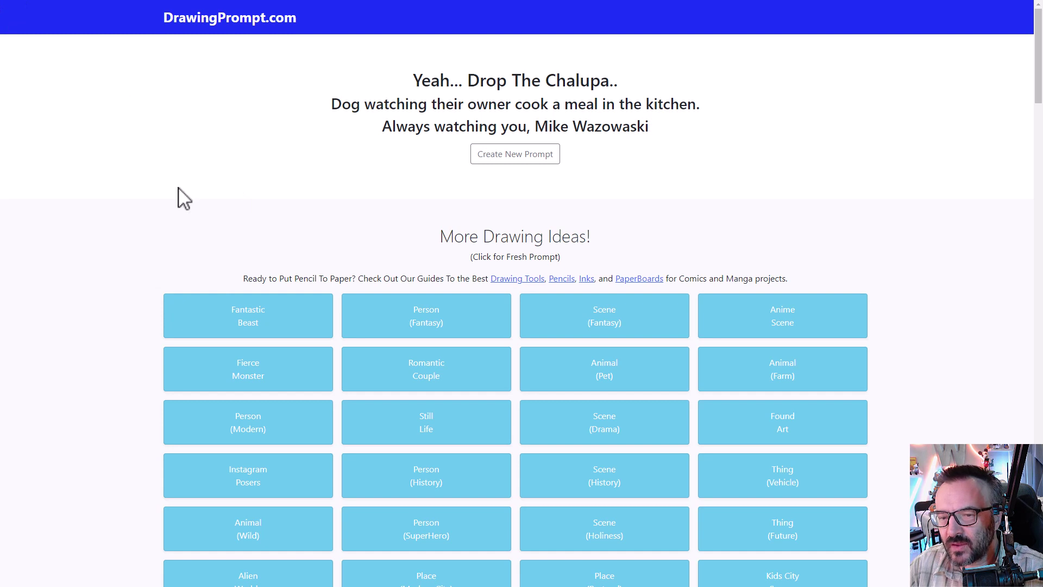
Get a new random drawing prompt, then a Fantastic Beast prompt
{"action": "scroll", "coordinate": [125, 204], "scroll_direction": "down", "scroll_amount": 2}
{"action": "scroll", "coordinate": [184, 155], "scroll_direction": "up", "scroll_amount": 1}
{"action": "scroll", "coordinate": [184, 157], "scroll_direction": "up", "scroll_amount": 1}
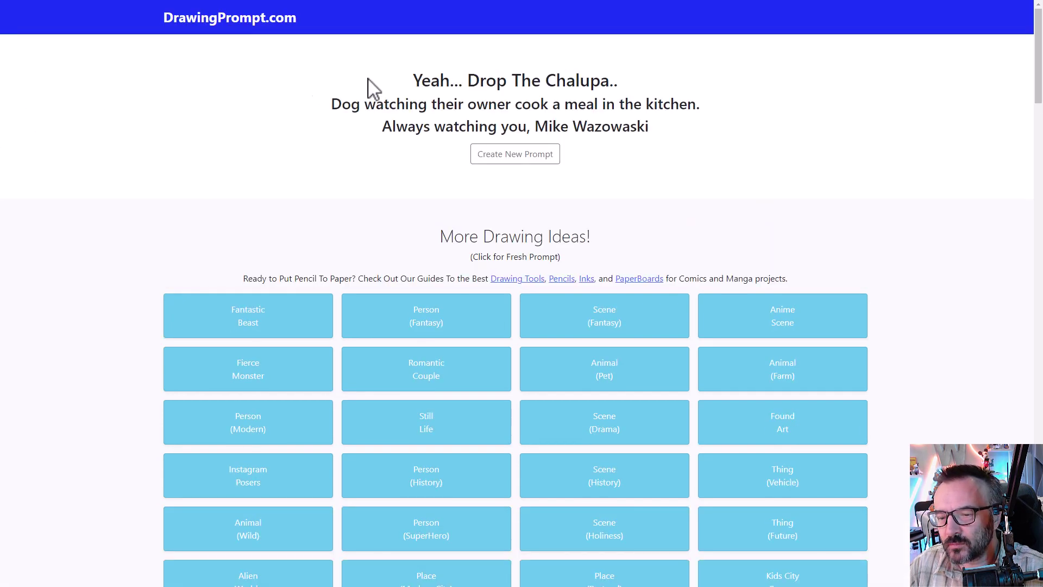
{"action": "left_click", "coordinate": [519, 160]}
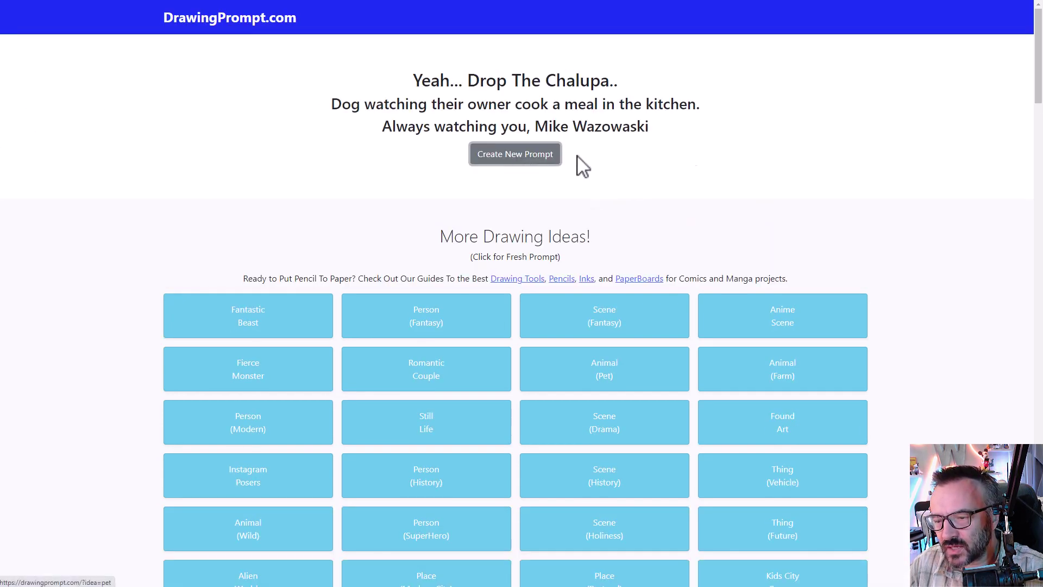
{"action": "scroll", "coordinate": [532, 250], "scroll_direction": "down", "scroll_amount": 3}
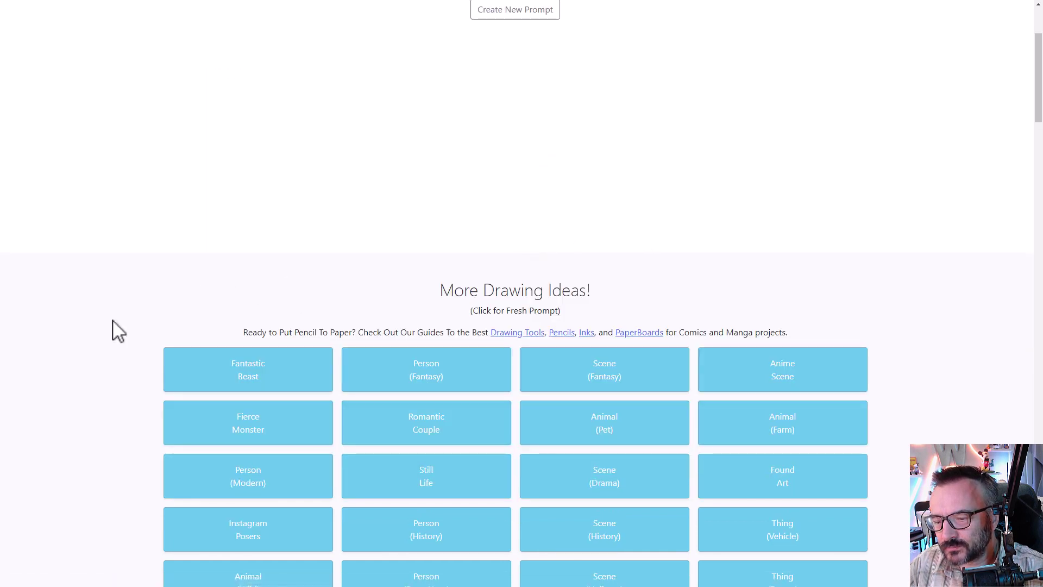
{"action": "left_click", "coordinate": [228, 387]}
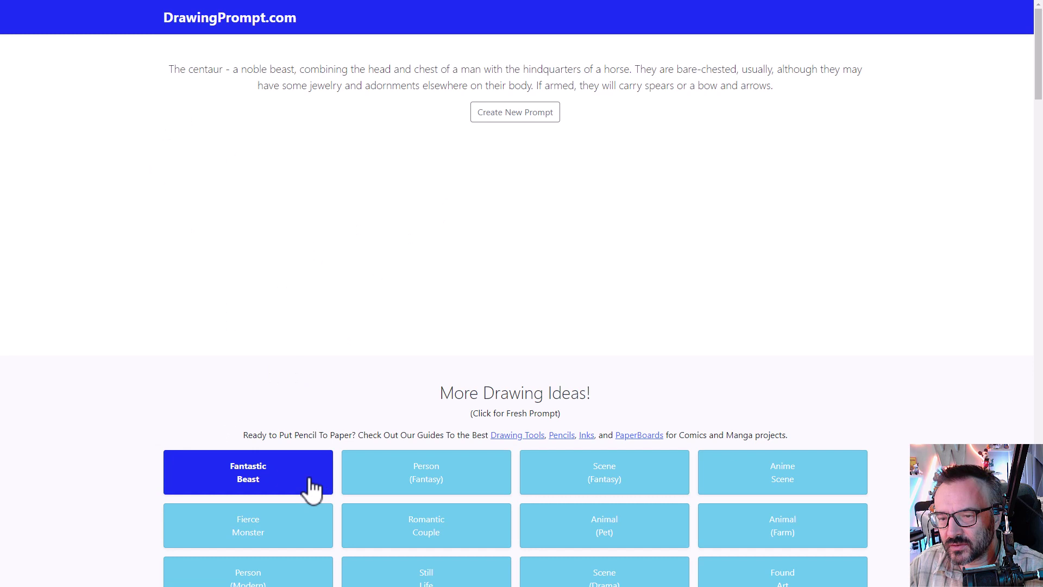
Request Scene (Holiness) and Scene (History) prompts, ending on Stumping Them All, then switch to Prompter Guide
{"action": "scroll", "coordinate": [318, 456], "scroll_direction": "down", "scroll_amount": 2}
{"action": "scroll", "coordinate": [320, 369], "scroll_direction": "up", "scroll_amount": 2}
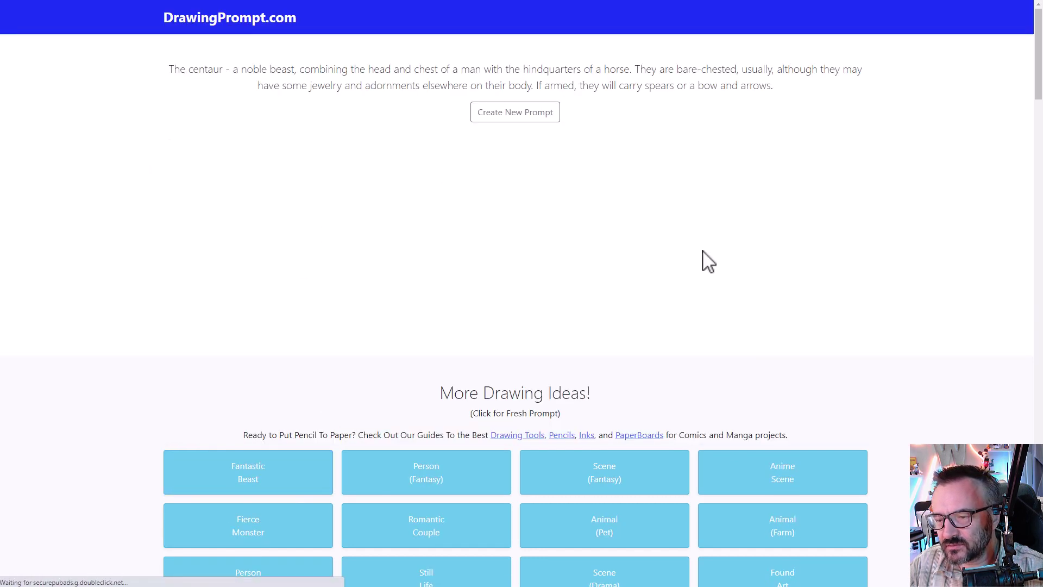
{"action": "scroll", "coordinate": [705, 261], "scroll_direction": "down", "scroll_amount": 6}
{"action": "left_click", "coordinate": [625, 353]}
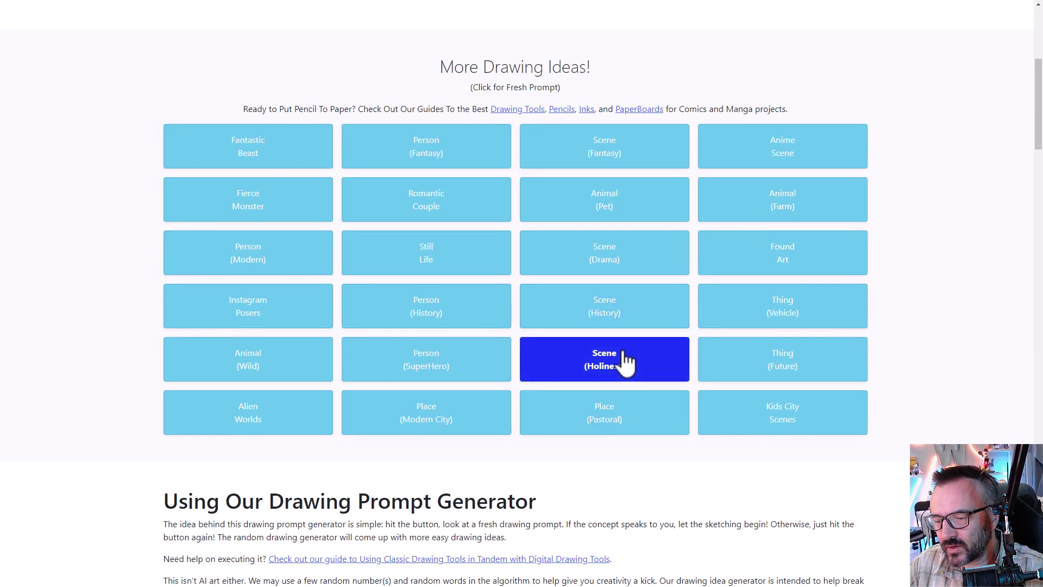
{"action": "left_click", "coordinate": [619, 318]}
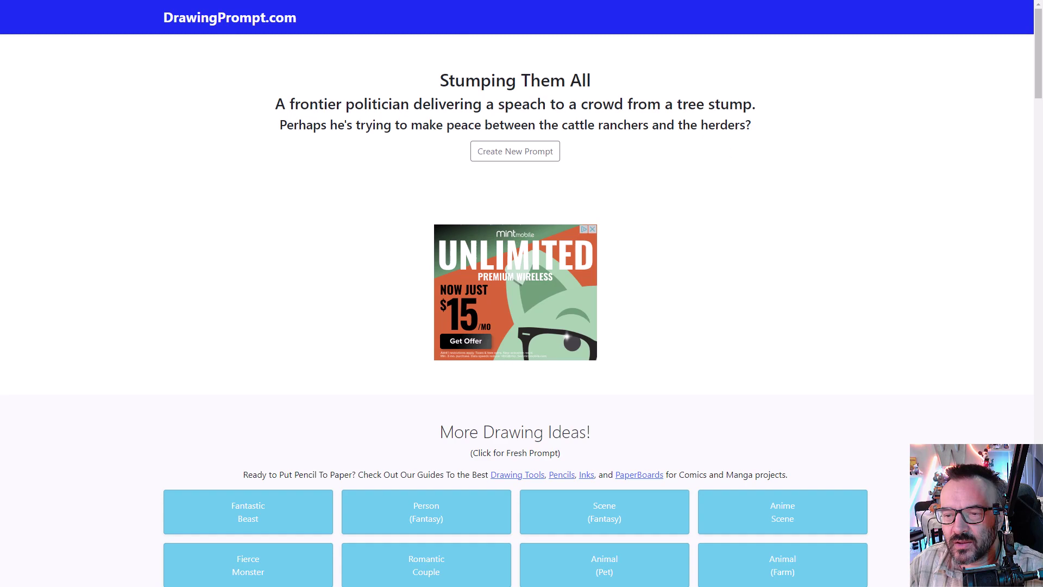
{"action": "key", "text": "ctrl+Tab"}
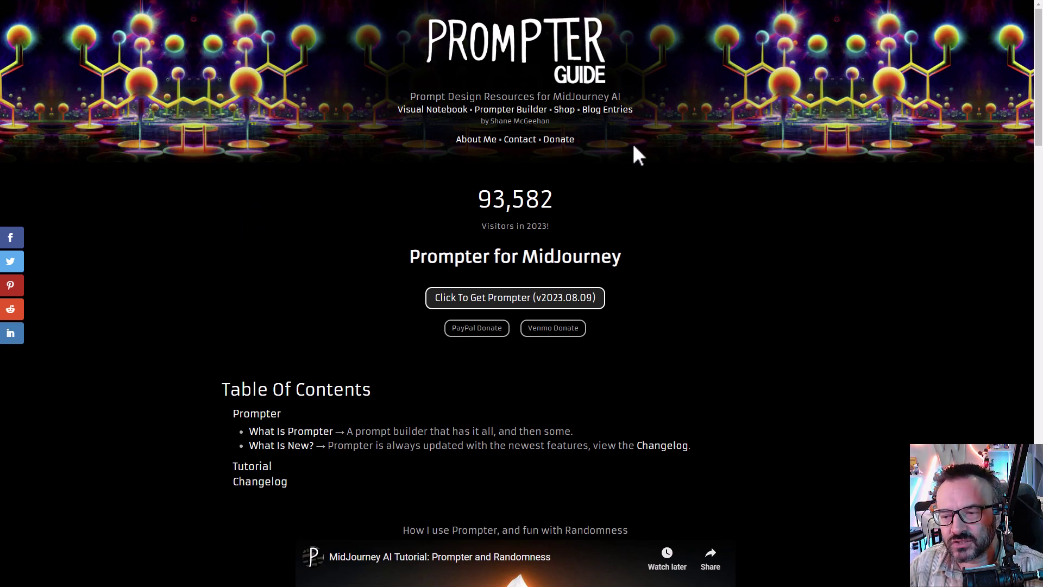
Scroll through the What Is Prompter section and its screenshot
{"action": "scroll", "coordinate": [633, 143], "scroll_direction": "down", "scroll_amount": 5}
{"action": "scroll", "coordinate": [633, 142], "scroll_direction": "down", "scroll_amount": 4}
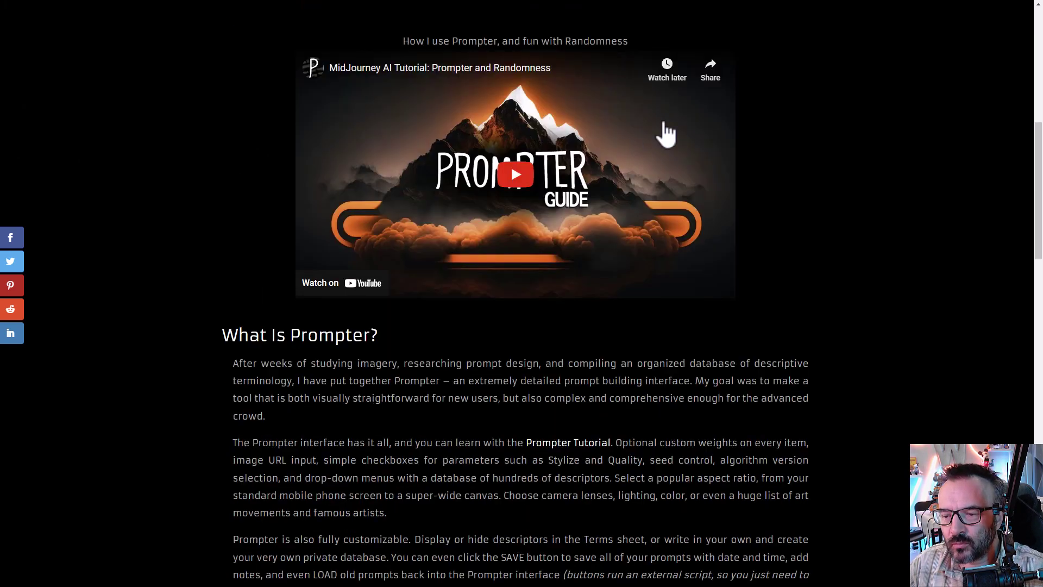
{"action": "scroll", "coordinate": [421, 161], "scroll_direction": "down", "scroll_amount": 10}
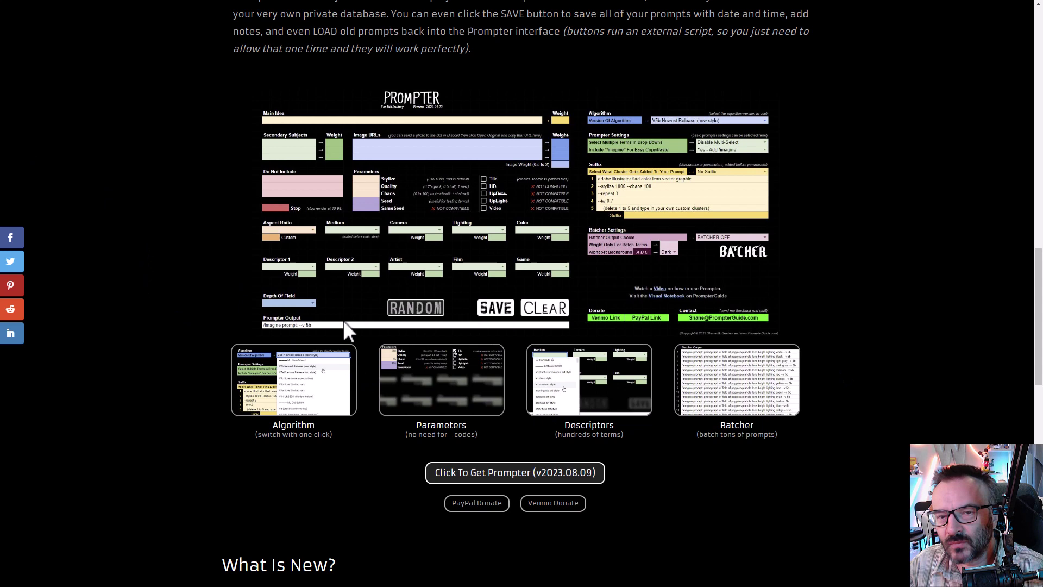
{"action": "scroll", "coordinate": [345, 314], "scroll_direction": "up", "scroll_amount": 2}
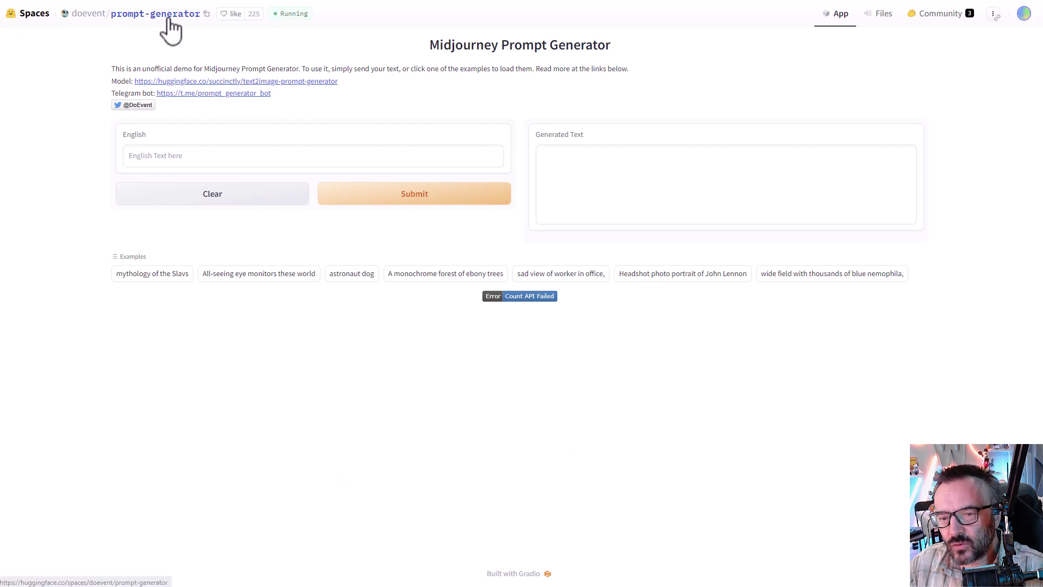
Highlight the Midjourney Prompt Generator title, then deselect it
{"action": "left_click_drag", "start_coordinate": [432, 44], "coordinate": [657, 76]}
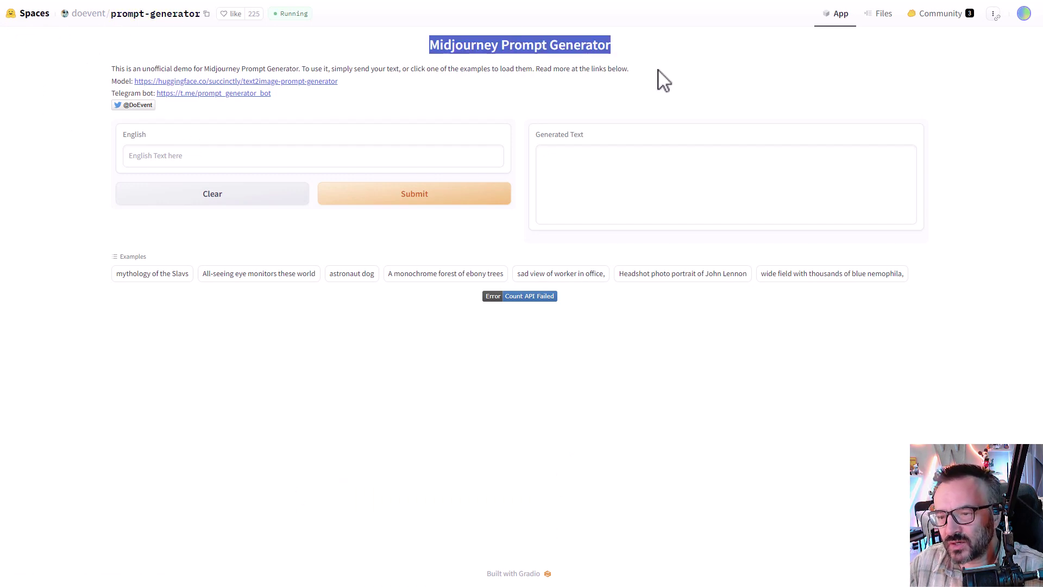
{"action": "left_click", "coordinate": [657, 82]}
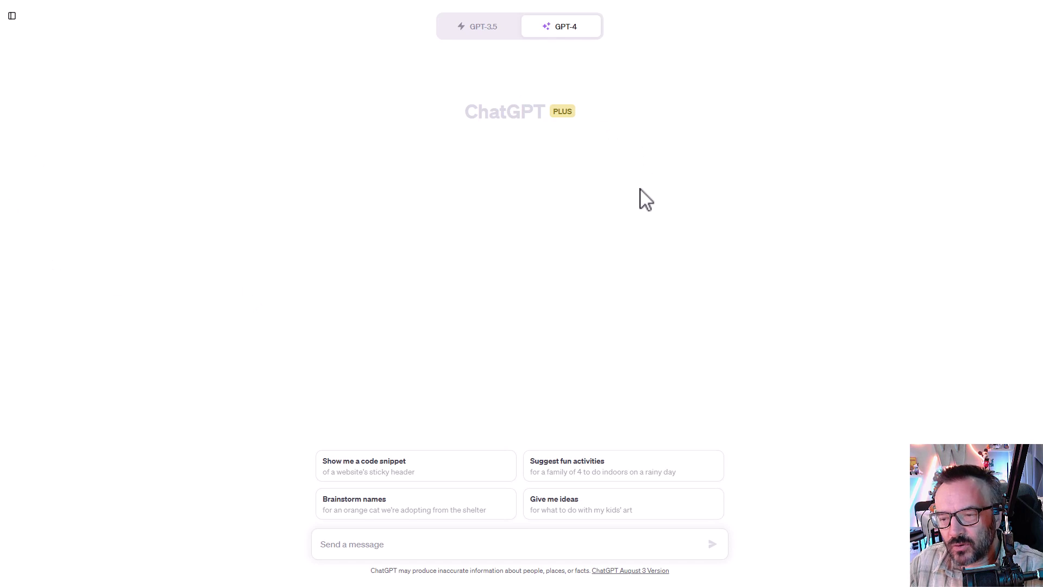
Ask GPT-4 for a single-line, 150-character magical forest art prompt and select the reply
{"action": "left_click", "coordinate": [471, 541]}
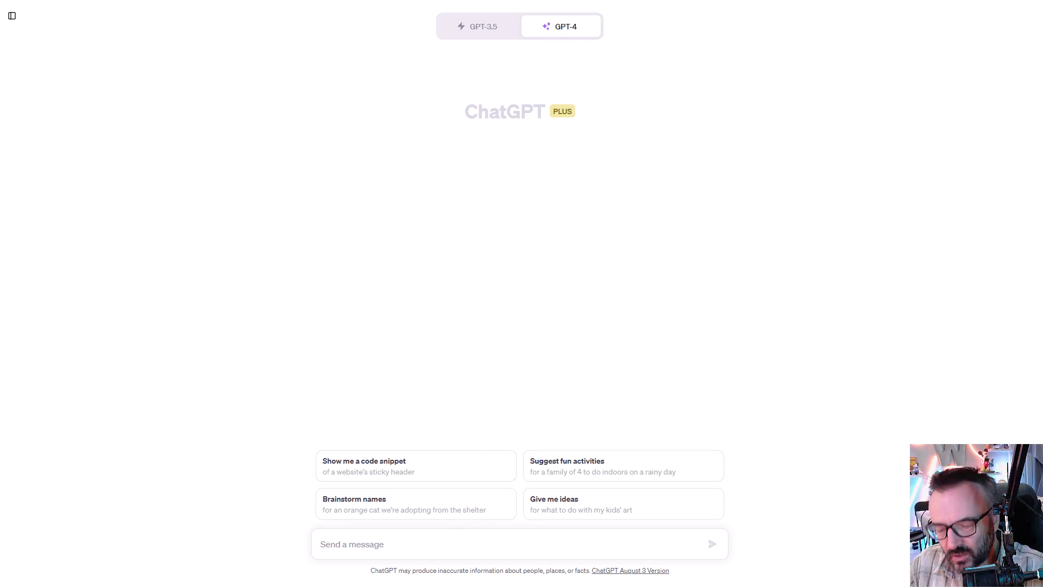
{"action": "type", "text": "write prompt for ai generative art, visual description of the magical forest, make it 150 characters long, single line"}
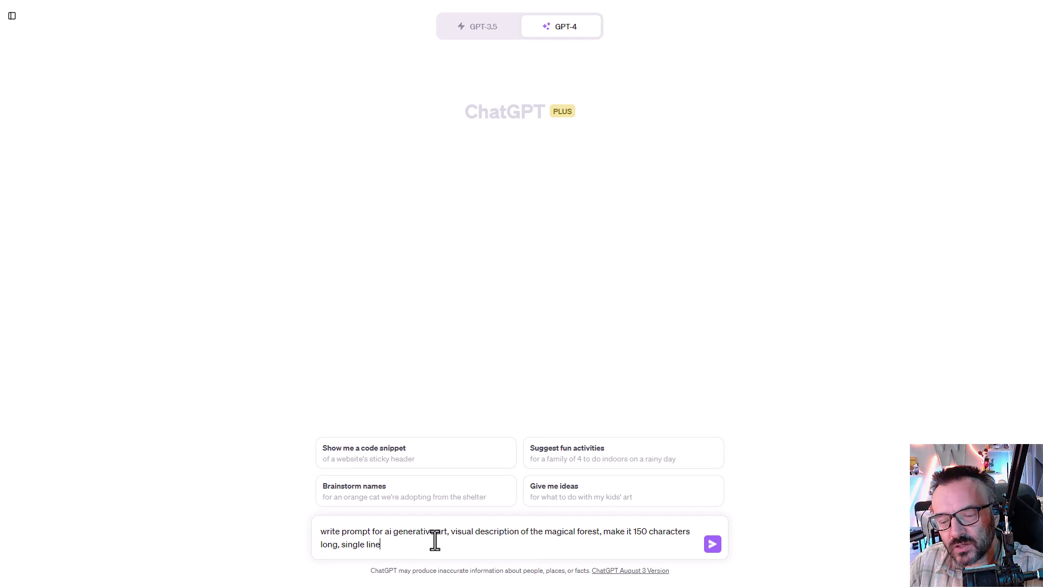
{"action": "left_click", "coordinate": [713, 545]}
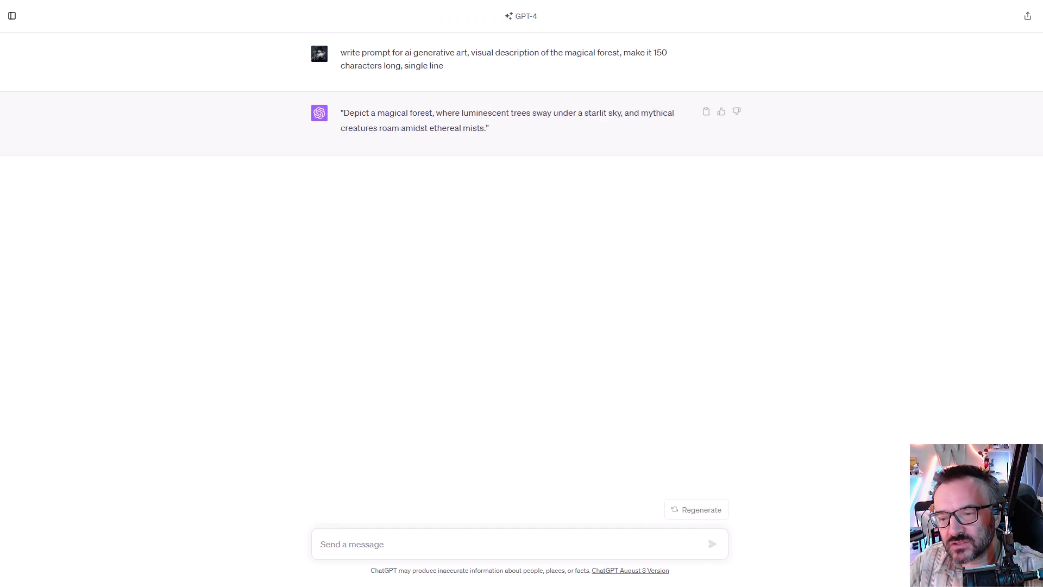
{"action": "left_click_drag", "start_coordinate": [344, 112], "coordinate": [486, 128]}
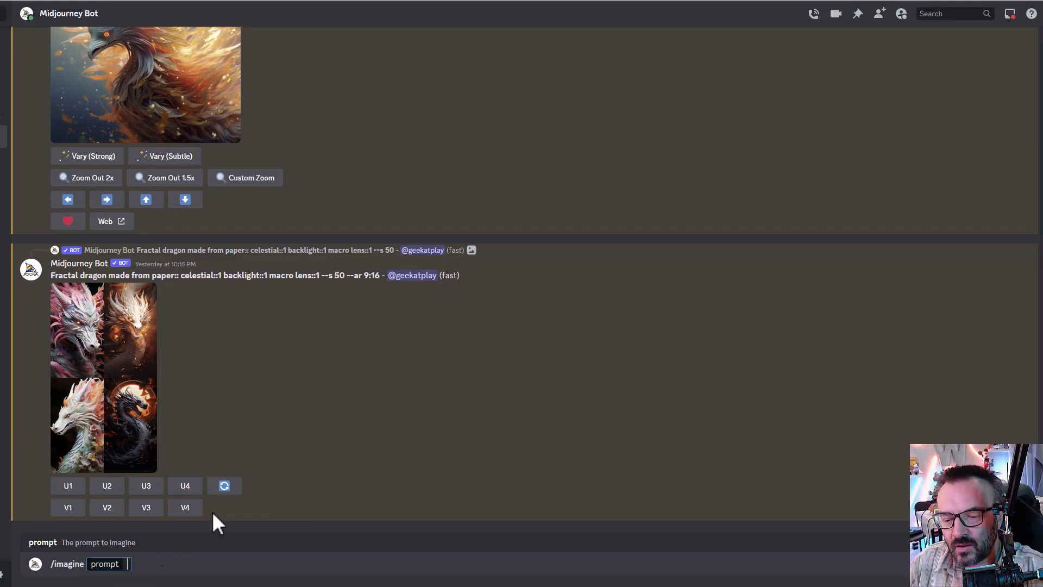
Paste the magical forest prompt into /imagine and submit it to the Midjourney Bot
{"action": "type", "text": "Depict a magical forest, where luminescent trees sway under a starlit sky, and mythical creatures roam amidst ethereal mists."}
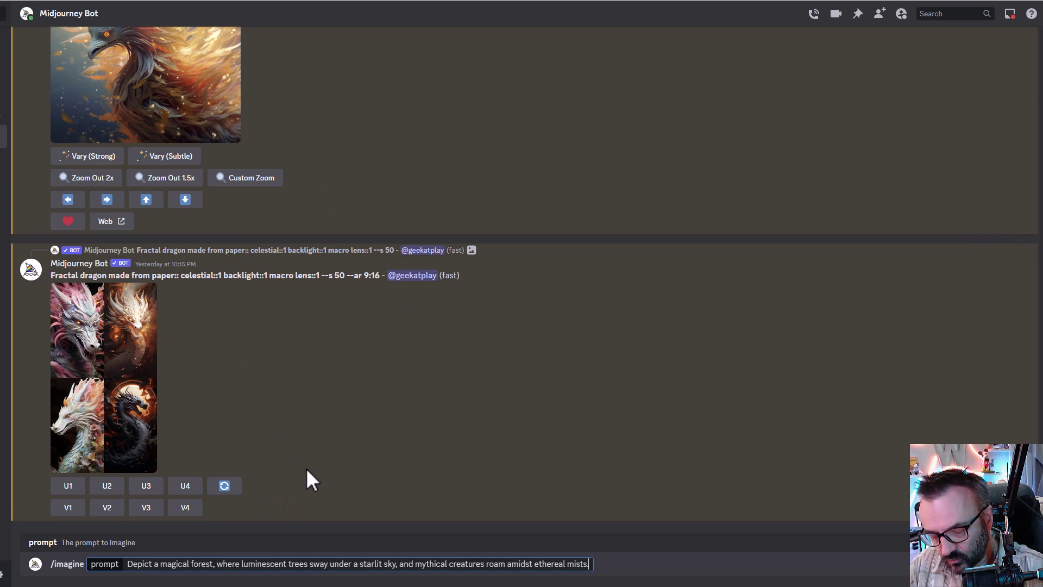
{"action": "key", "text": "Return"}
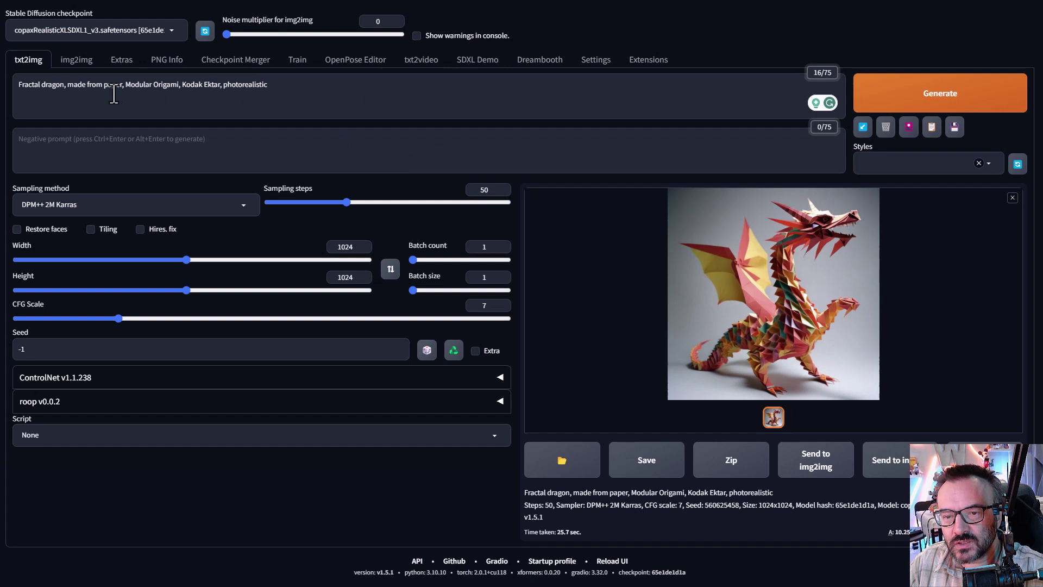
Replace the dragon prompt with the magical forest prompt and generate a 1024×1024 image
{"action": "key", "text": "ctrl+a"}
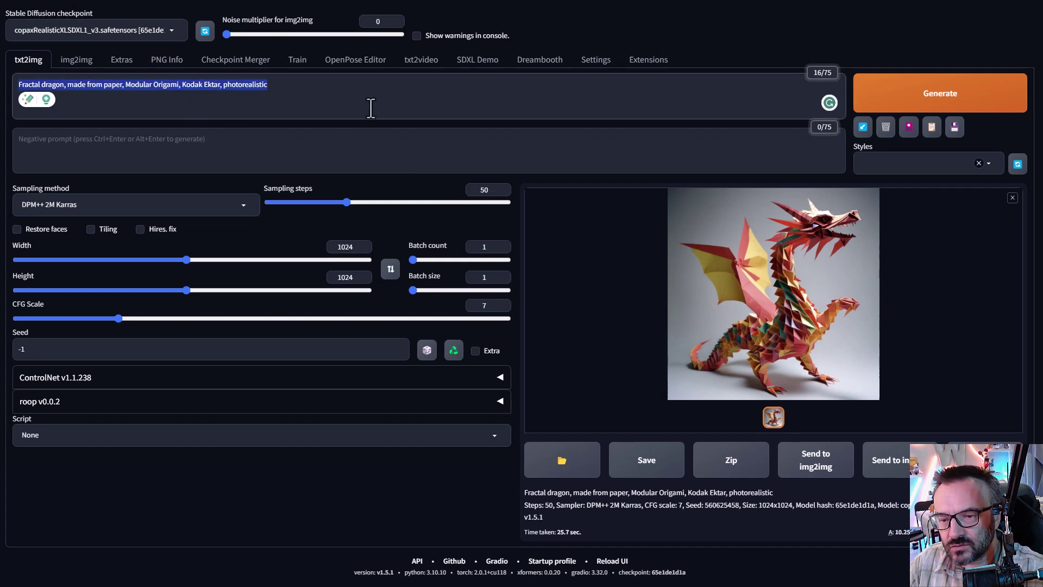
{"action": "type", "text": "Depict a magical forest, where luminescent trees sway under a starlit sky, and mythical creatures roam amidst ethereal mists."}
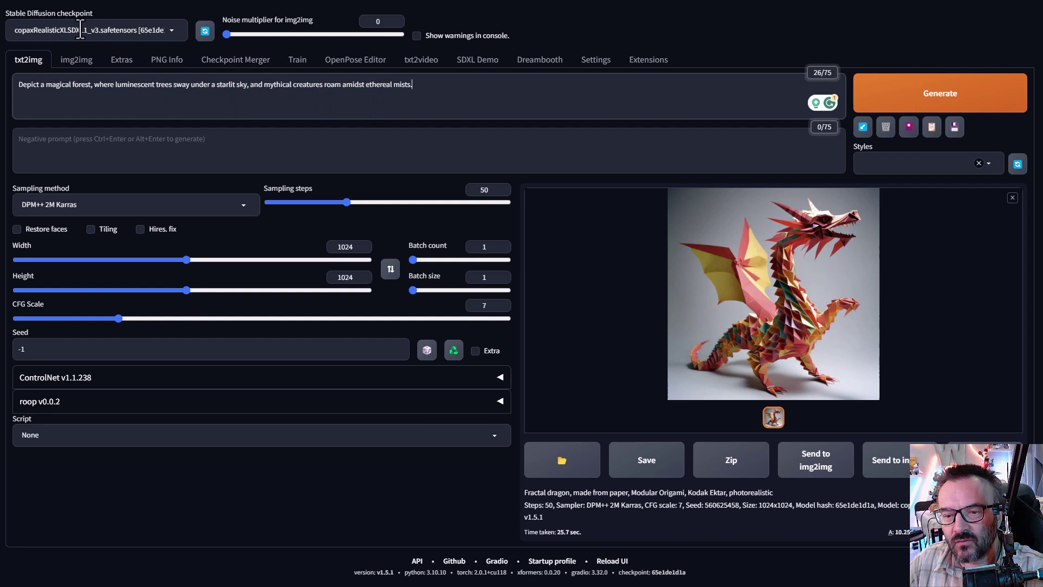
{"action": "left_click", "coordinate": [908, 104]}
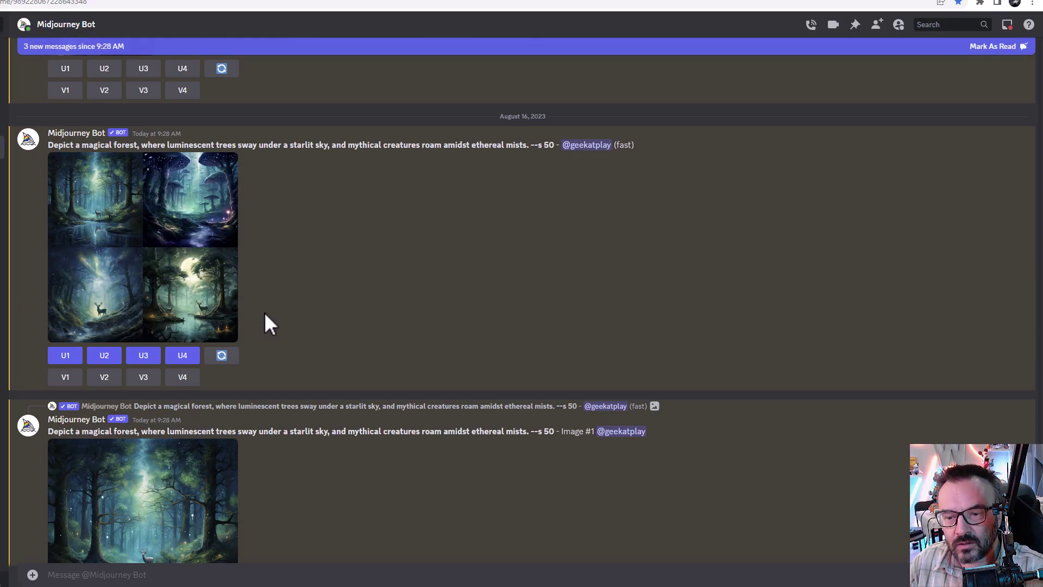
{"action": "scroll", "coordinate": [264, 312], "scroll_direction": "down", "scroll_amount": 5}
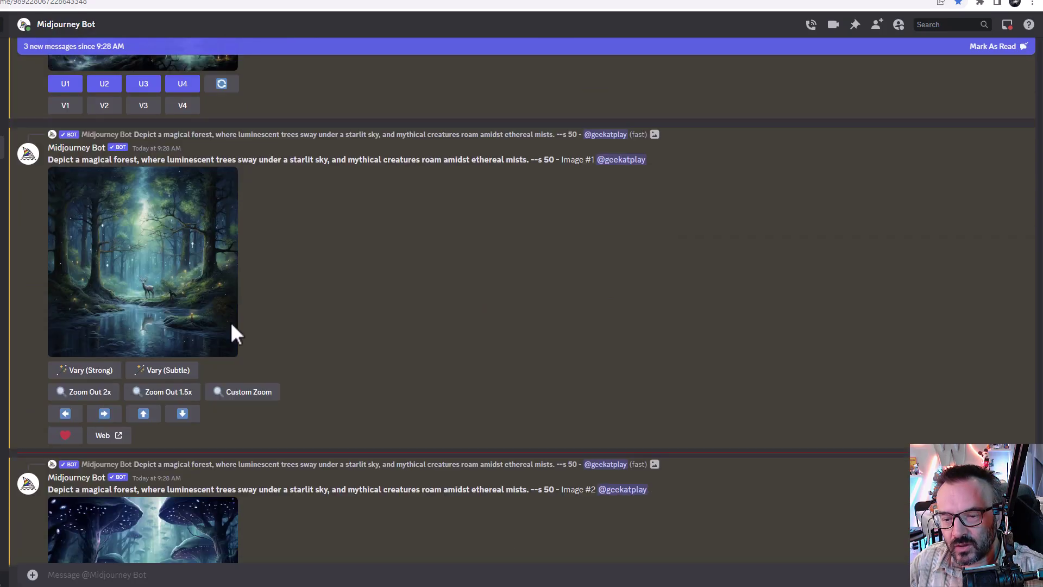
{"action": "left_click", "coordinate": [166, 321]}
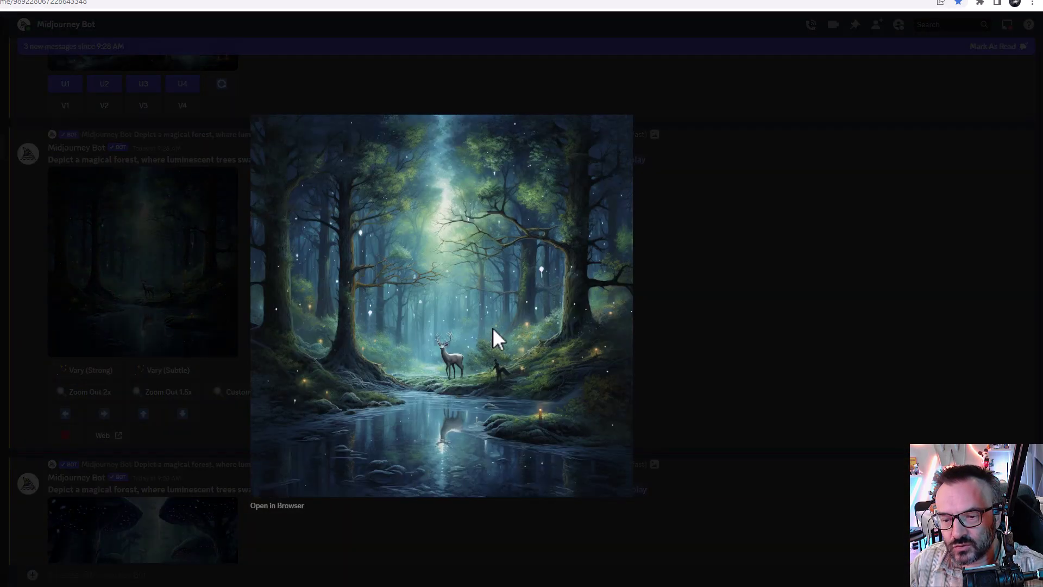
{"action": "left_click", "coordinate": [683, 331]}
{"action": "scroll", "coordinate": [125, 252], "scroll_direction": "up", "scroll_amount": 1}
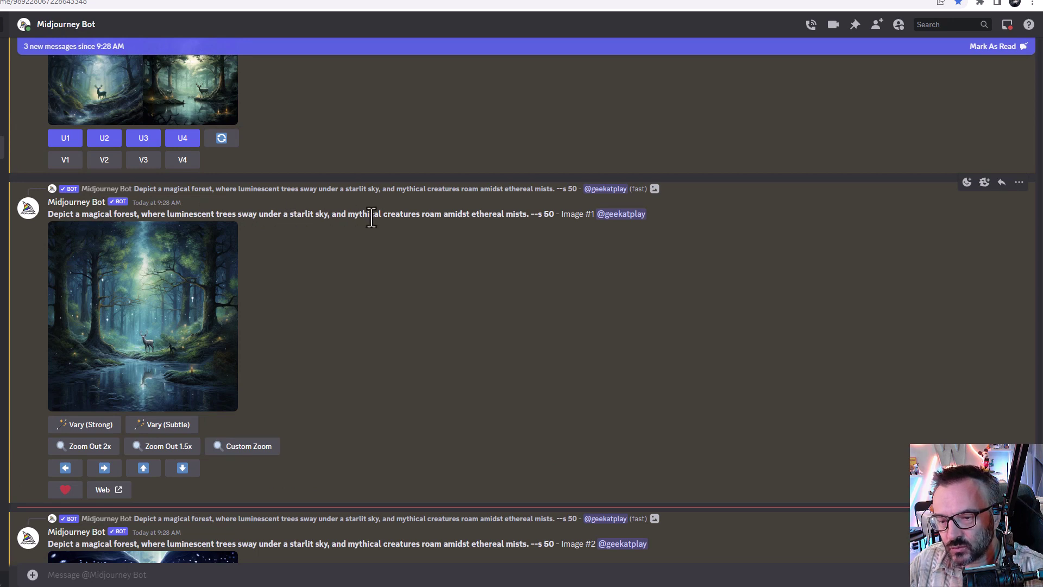
{"action": "scroll", "coordinate": [380, 348], "scroll_direction": "up", "scroll_amount": 4}
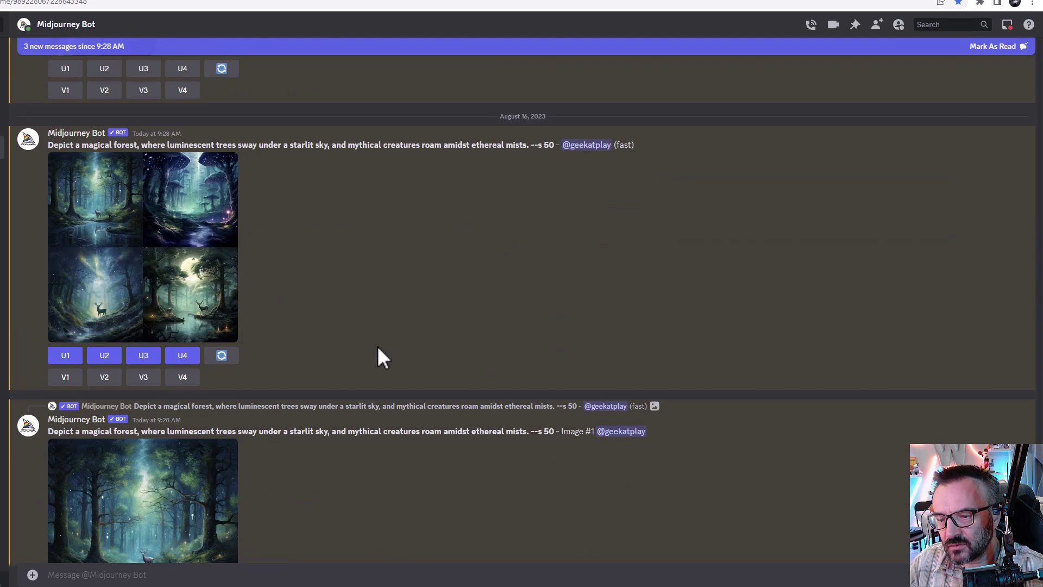
{"action": "scroll", "coordinate": [381, 356], "scroll_direction": "down", "scroll_amount": 3}
{"action": "left_click", "coordinate": [215, 145]}
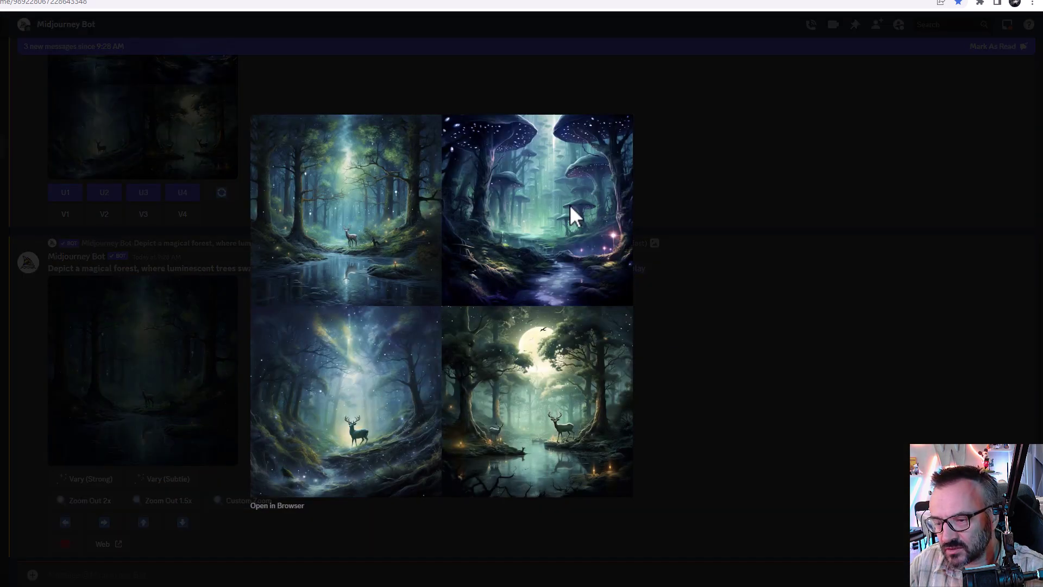
{"action": "left_click", "coordinate": [752, 356]}
{"action": "scroll", "coordinate": [304, 299], "scroll_direction": "down", "scroll_amount": 9}
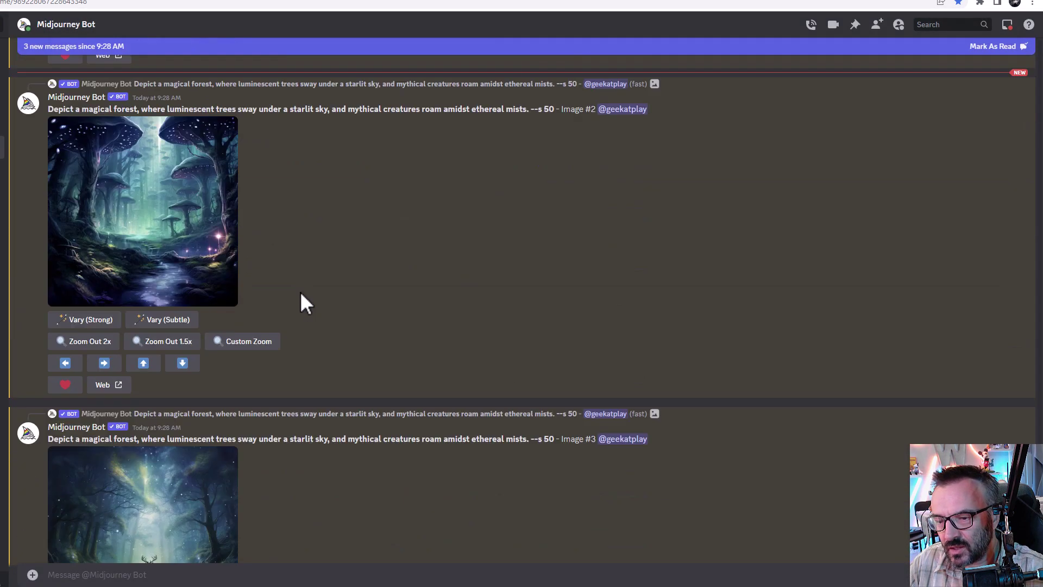
{"action": "scroll", "coordinate": [300, 291], "scroll_direction": "down", "scroll_amount": 9}
{"action": "scroll", "coordinate": [299, 291], "scroll_direction": "up", "scroll_amount": 7}
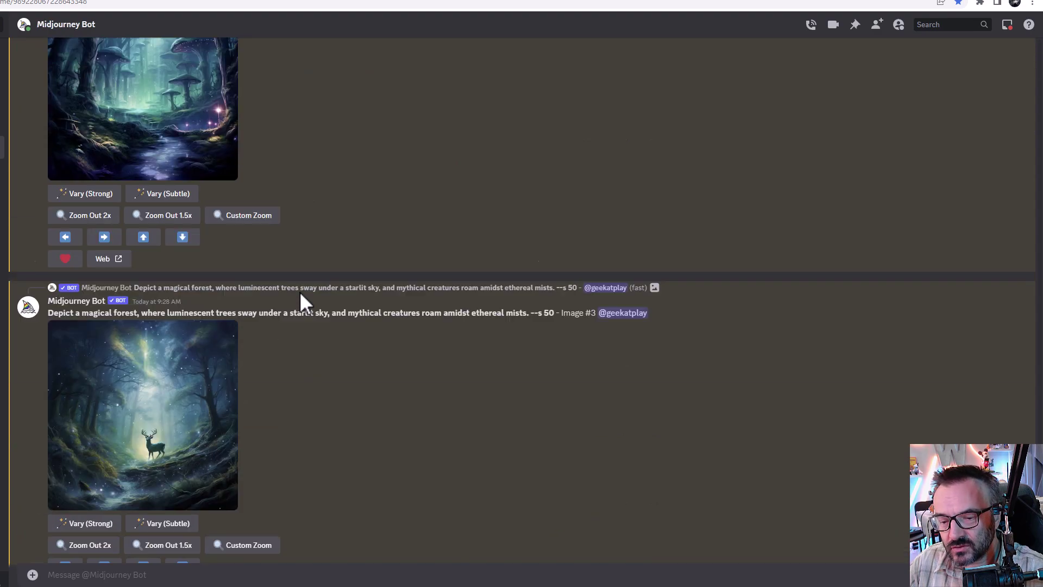
{"action": "scroll", "coordinate": [305, 302], "scroll_direction": "up", "scroll_amount": 3}
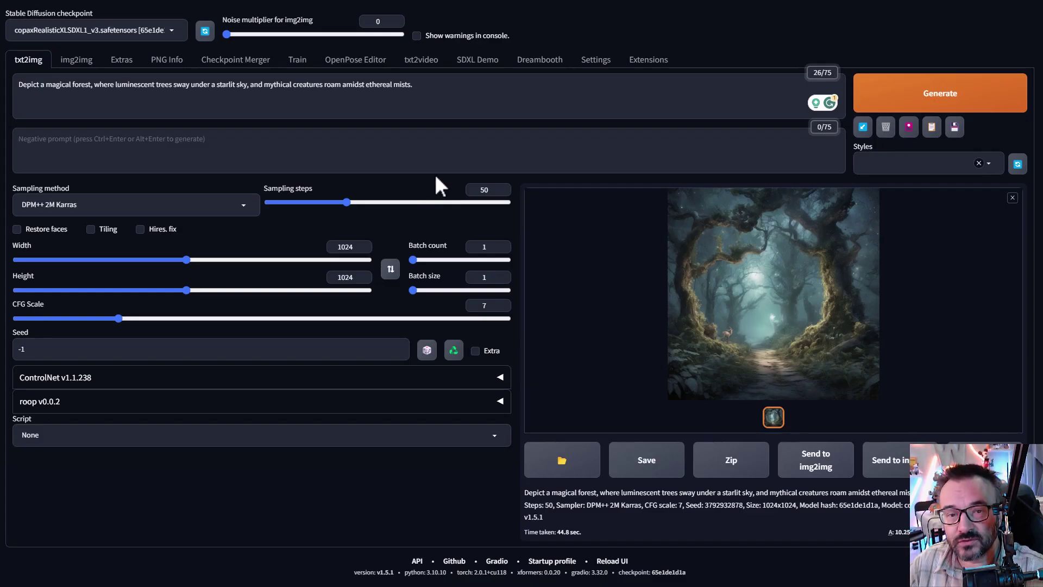
{"action": "left_click", "coordinate": [767, 306]}
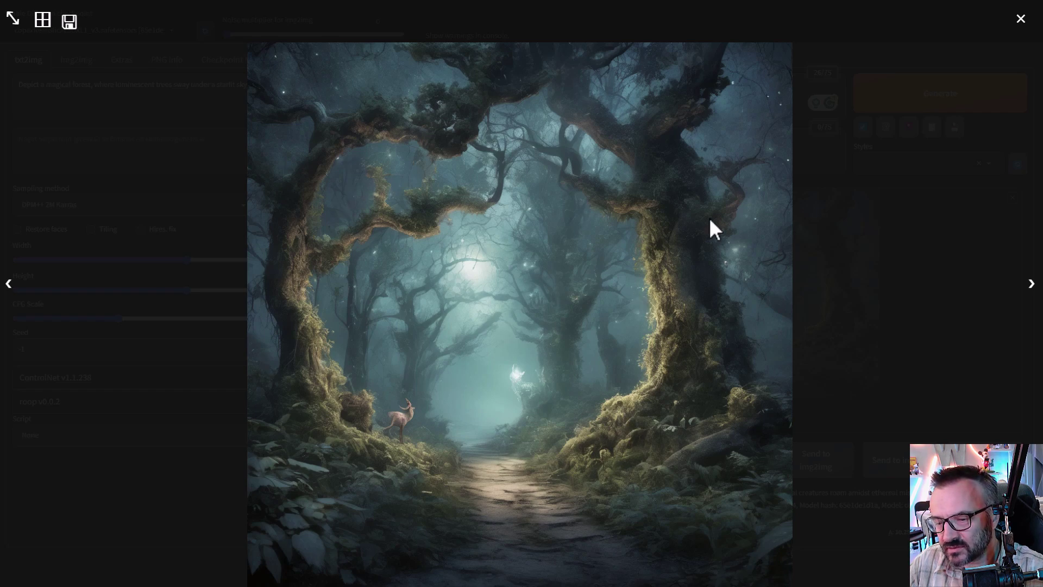
{"action": "left_click", "coordinate": [1021, 19]}
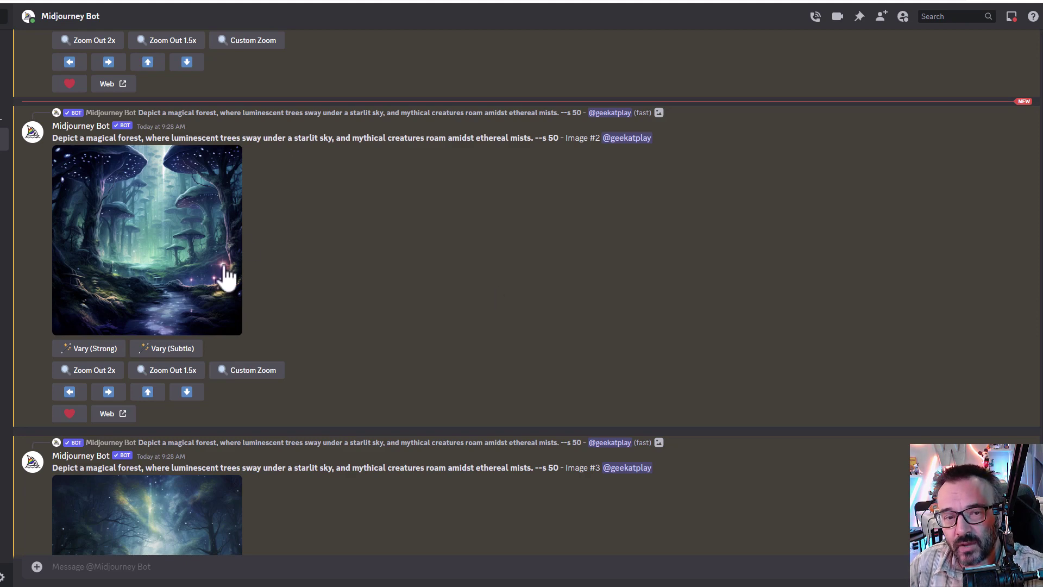
{"action": "scroll", "coordinate": [285, 255], "scroll_direction": "down", "scroll_amount": 3}
{"action": "scroll", "coordinate": [348, 360], "scroll_direction": "down", "scroll_amount": 1}
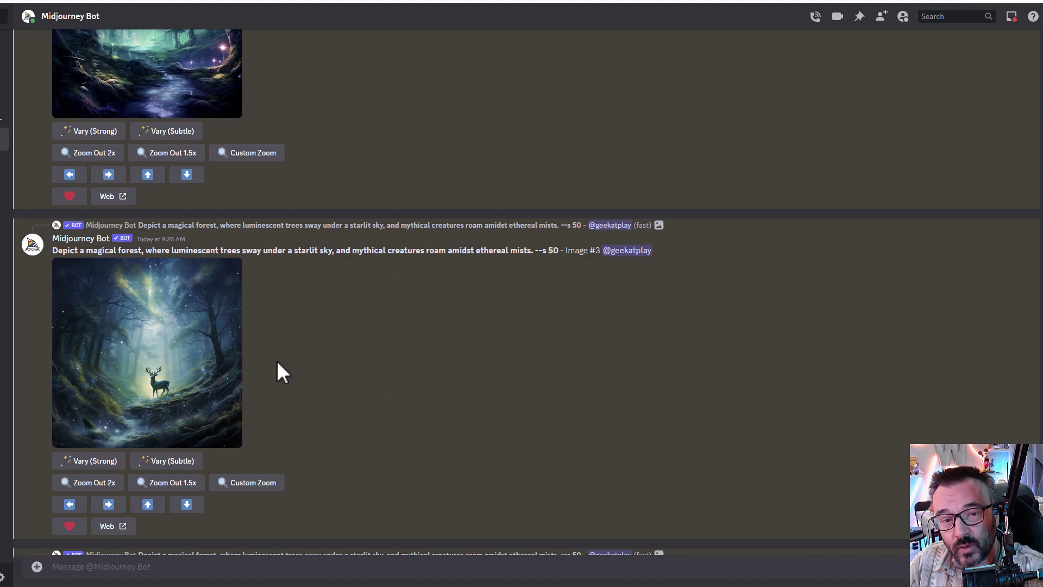
{"action": "scroll", "coordinate": [277, 363], "scroll_direction": "down", "scroll_amount": 3}
{"action": "scroll", "coordinate": [280, 373], "scroll_direction": "down", "scroll_amount": 3}
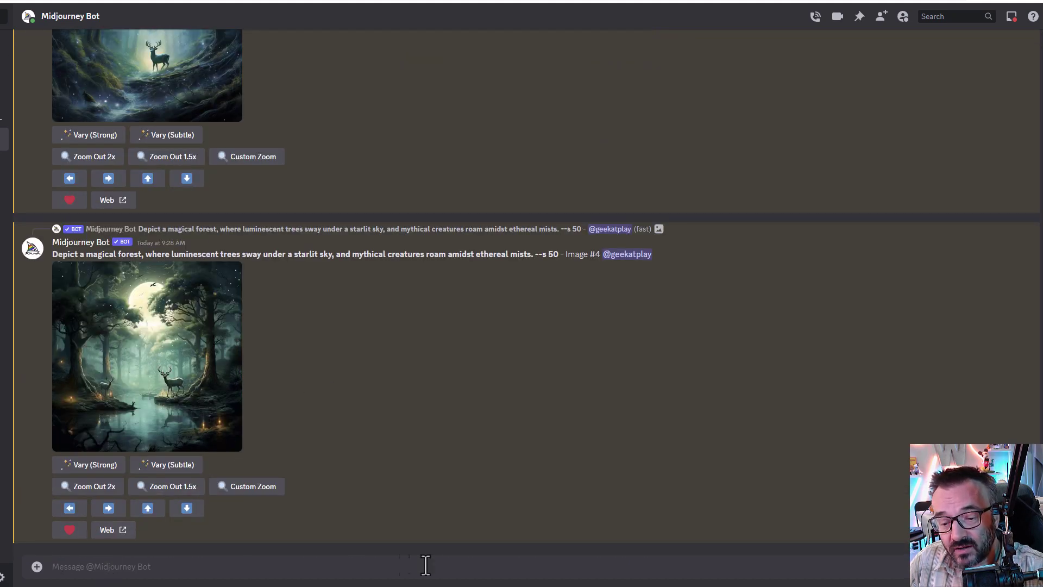
{"action": "left_click", "coordinate": [453, 563]}
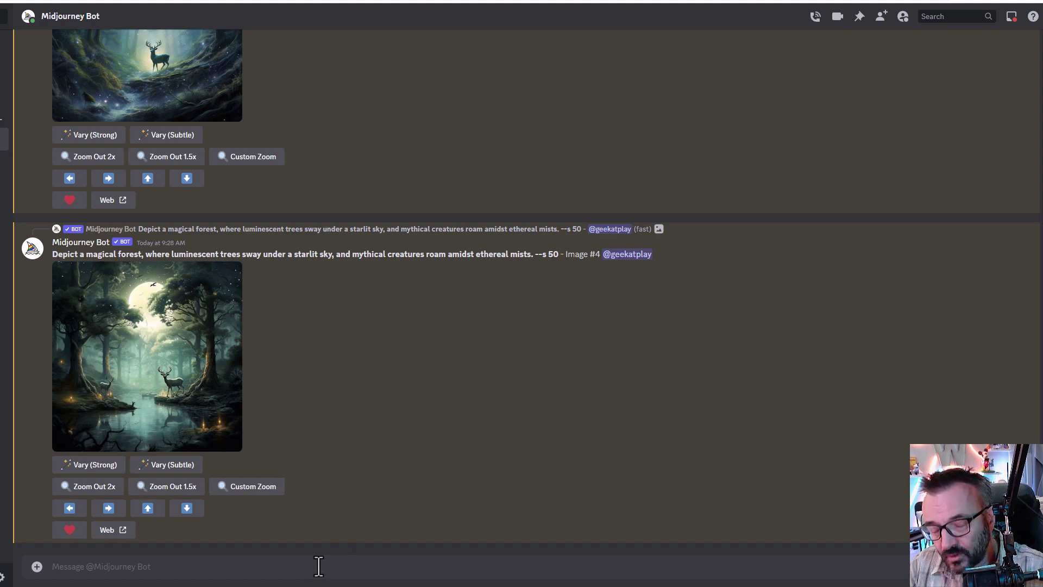
Run Midjourney /describe on the pasted moonlit deer forest image and review its four prompts
{"action": "type", "text": "/d"}
{"action": "key", "text": "Return"}
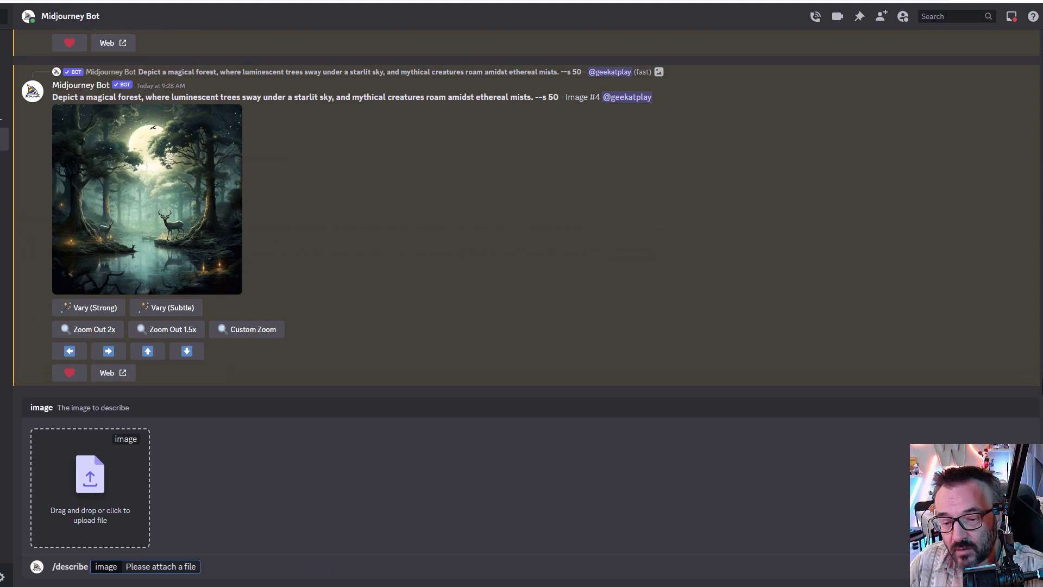
{"action": "key", "text": "ctrl+v"}
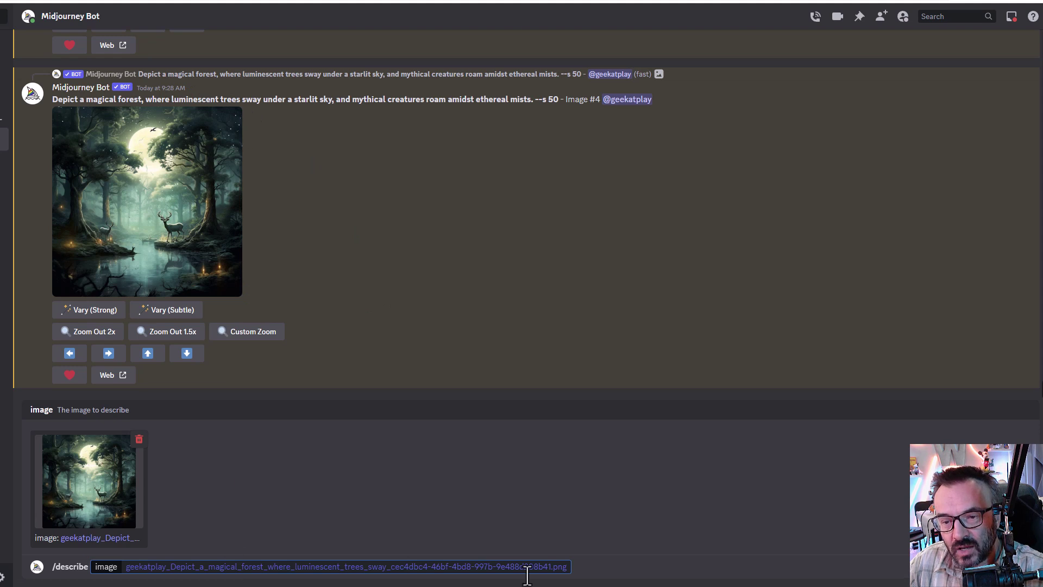
{"action": "key", "text": "Return"}
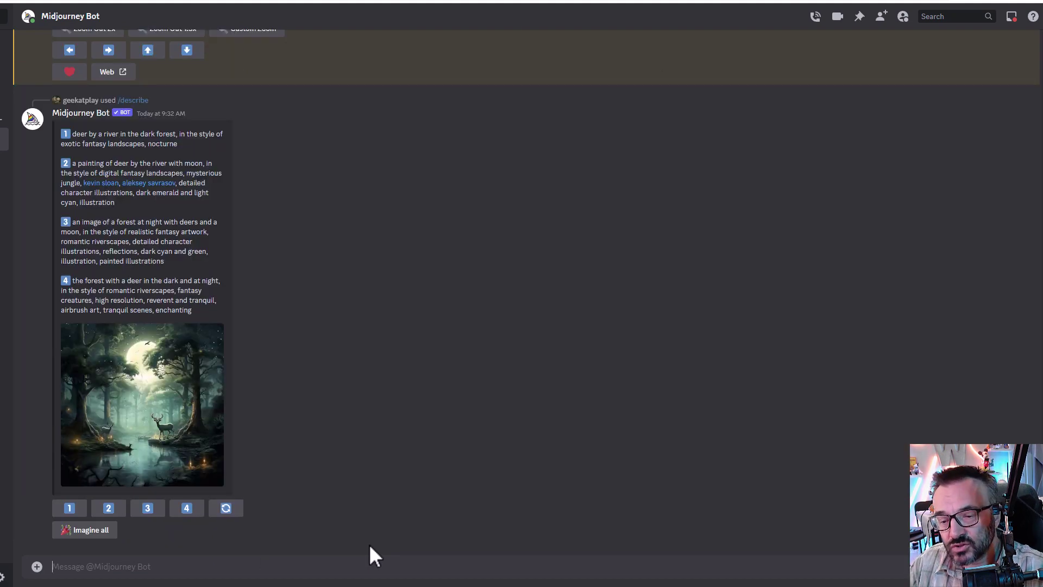
{"action": "scroll", "coordinate": [284, 330], "scroll_direction": "up", "scroll_amount": 3}
{"action": "left_click_drag", "start_coordinate": [178, 307], "coordinate": [68, 296]}
Copy Midjourney's third suggested deer-forest prompt and submit it as an /imagine request
{"action": "left_click", "coordinate": [312, 337]}
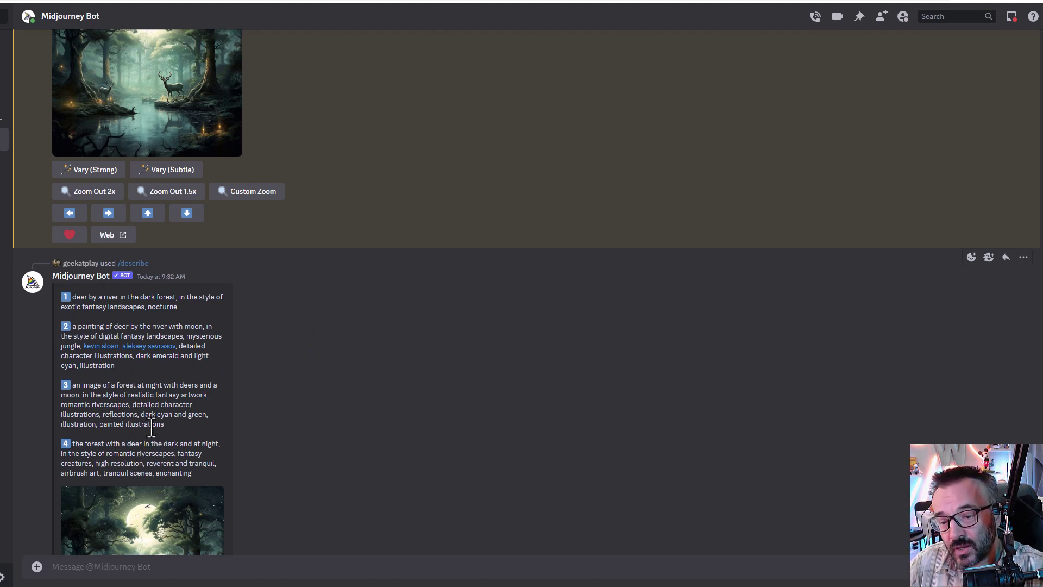
{"action": "scroll", "coordinate": [164, 370], "scroll_direction": "down", "scroll_amount": 1}
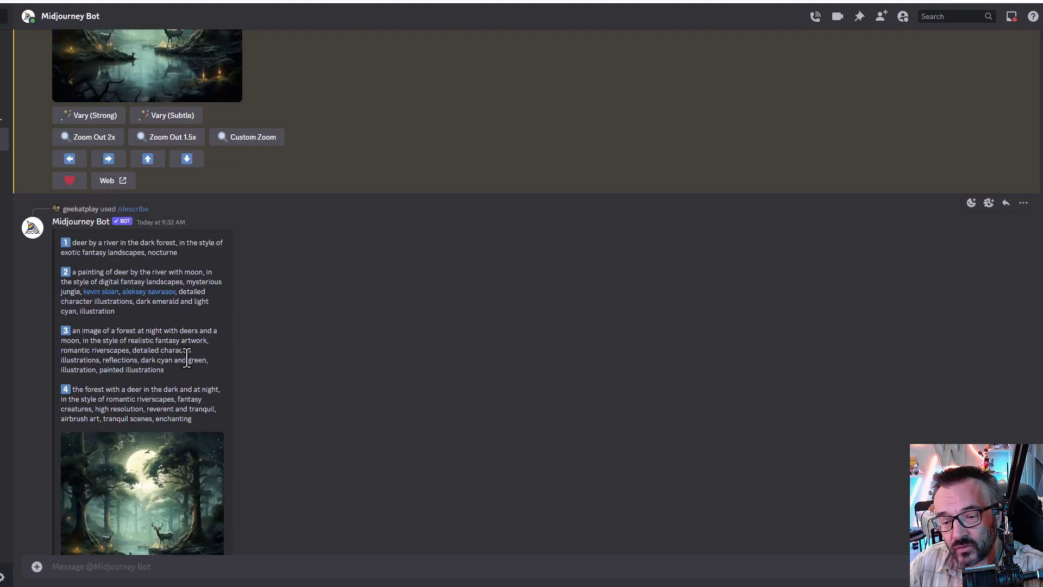
{"action": "triple_click", "coordinate": [150, 363]}
{"action": "key", "text": "ctrl+c"}
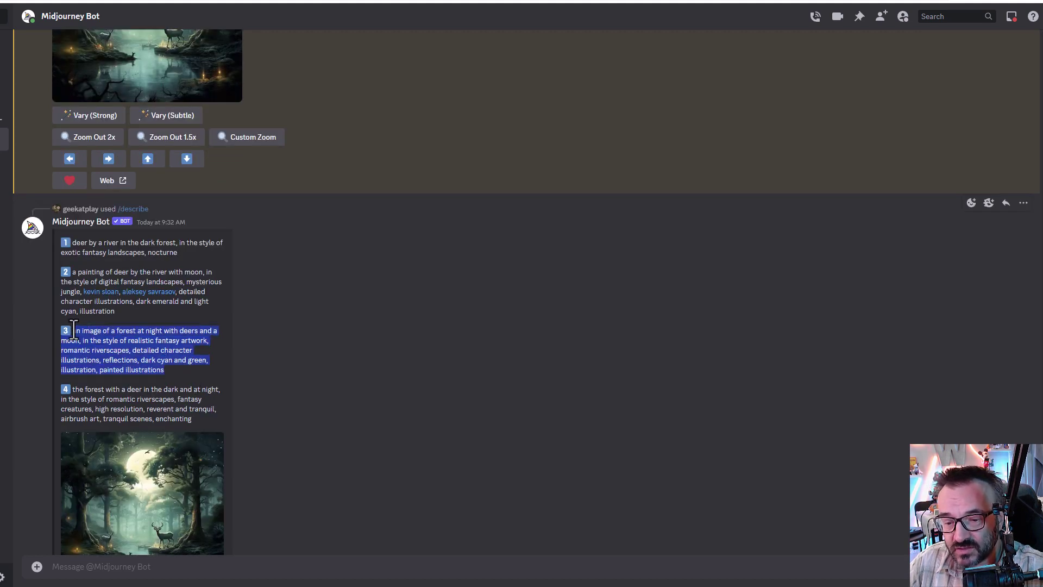
{"action": "left_click", "coordinate": [332, 575]}
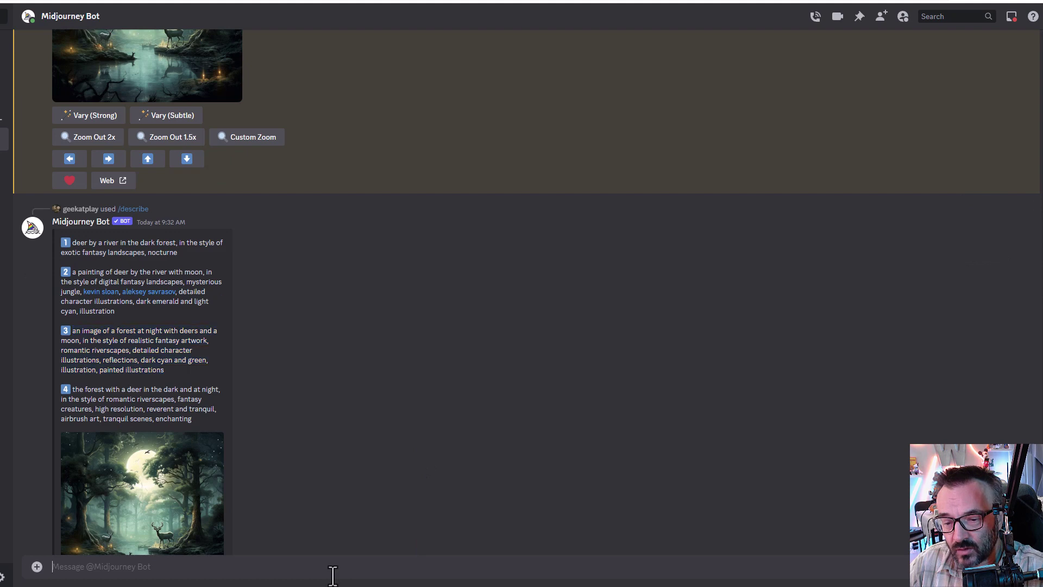
{"action": "type", "text": "/im"}
{"action": "key", "text": "Tab"}
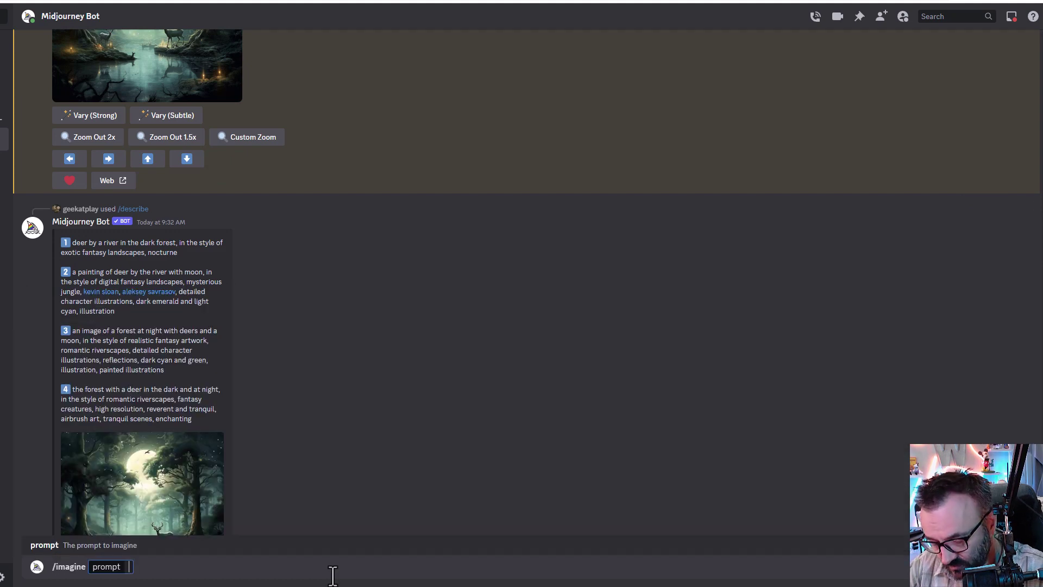
{"action": "key", "text": "ctrl+v"}
{"action": "key", "text": "Return"}
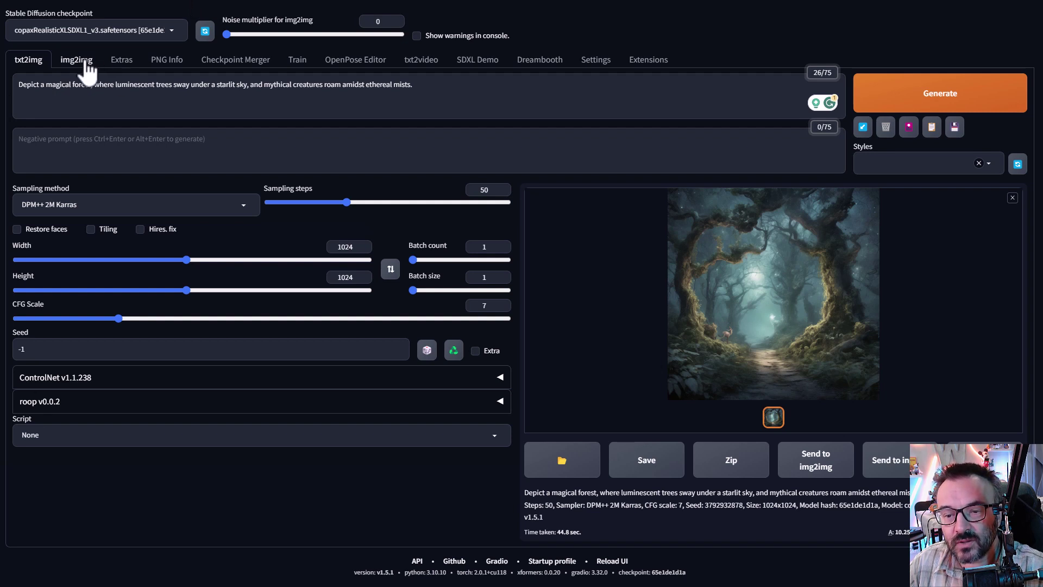
Load the tree-tunnel image in img2img and CLIP-interrogate it into 'a painting of a forest with a path…'
{"action": "left_click", "coordinate": [87, 66]}
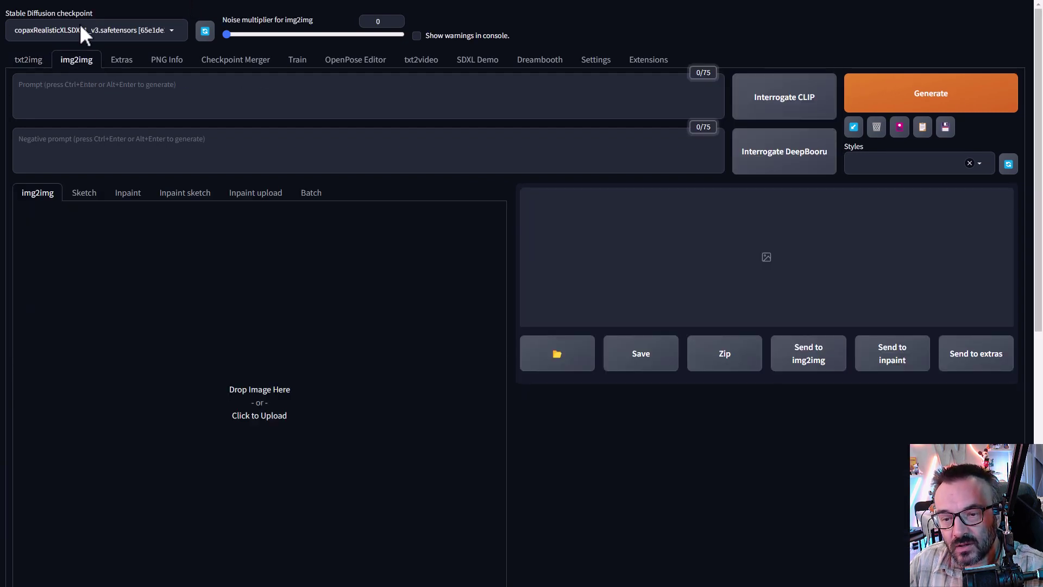
{"action": "left_click_drag", "start_coordinate": [0, 244], "coordinate": [293, 326]}
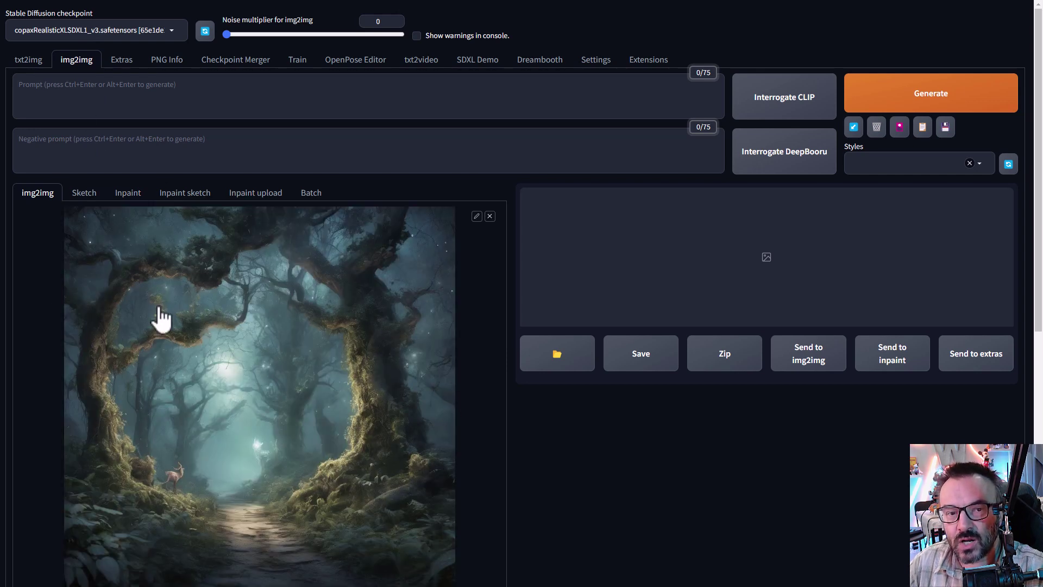
{"action": "left_click", "coordinate": [807, 115]}
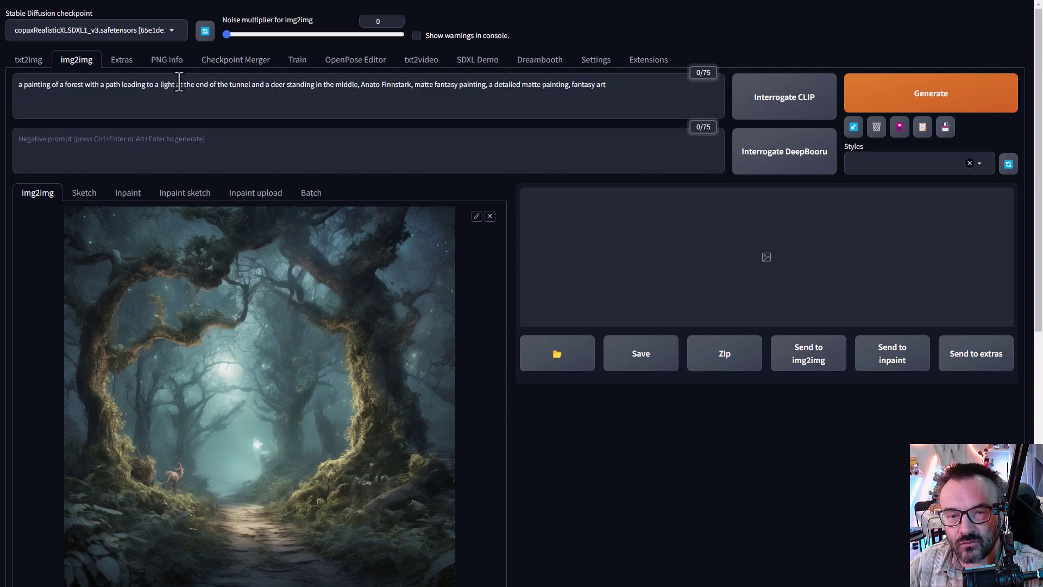
{"action": "left_click_drag", "start_coordinate": [606, 86], "coordinate": [50, 111]}
{"action": "left_click", "coordinate": [335, 329]}
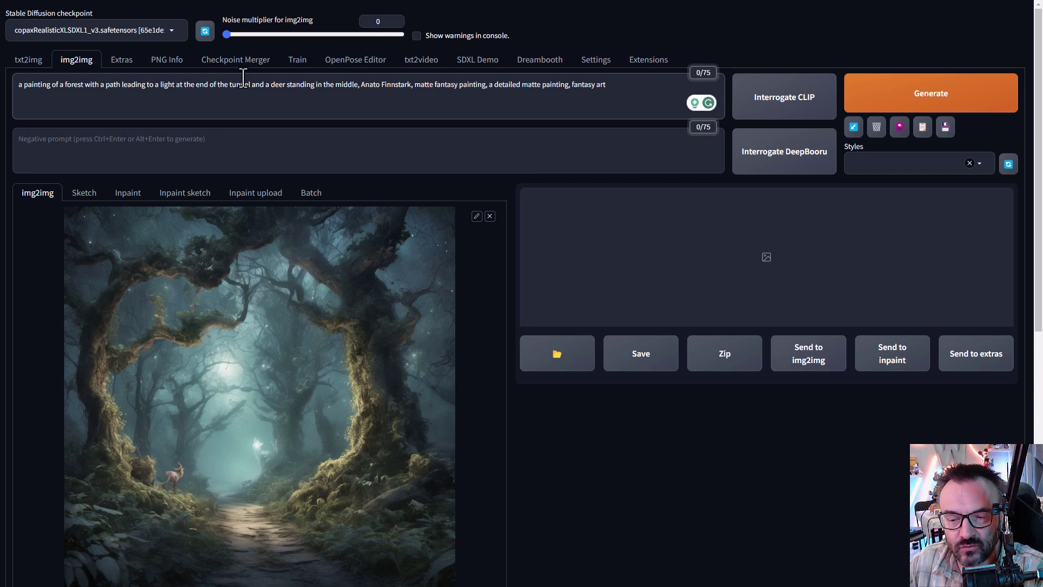
{"action": "left_click_drag", "start_coordinate": [620, 86], "coordinate": [15, 93]}
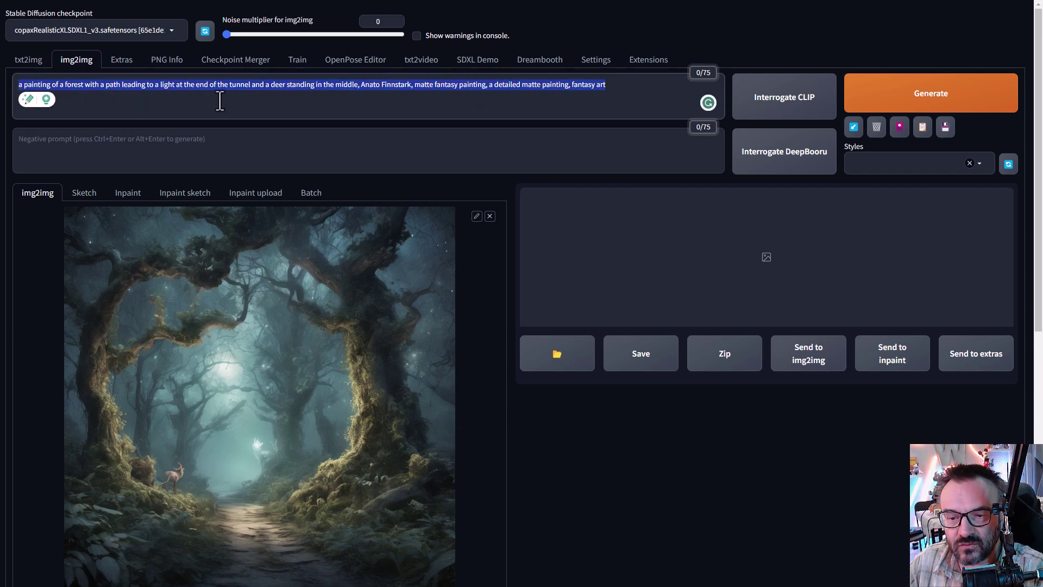